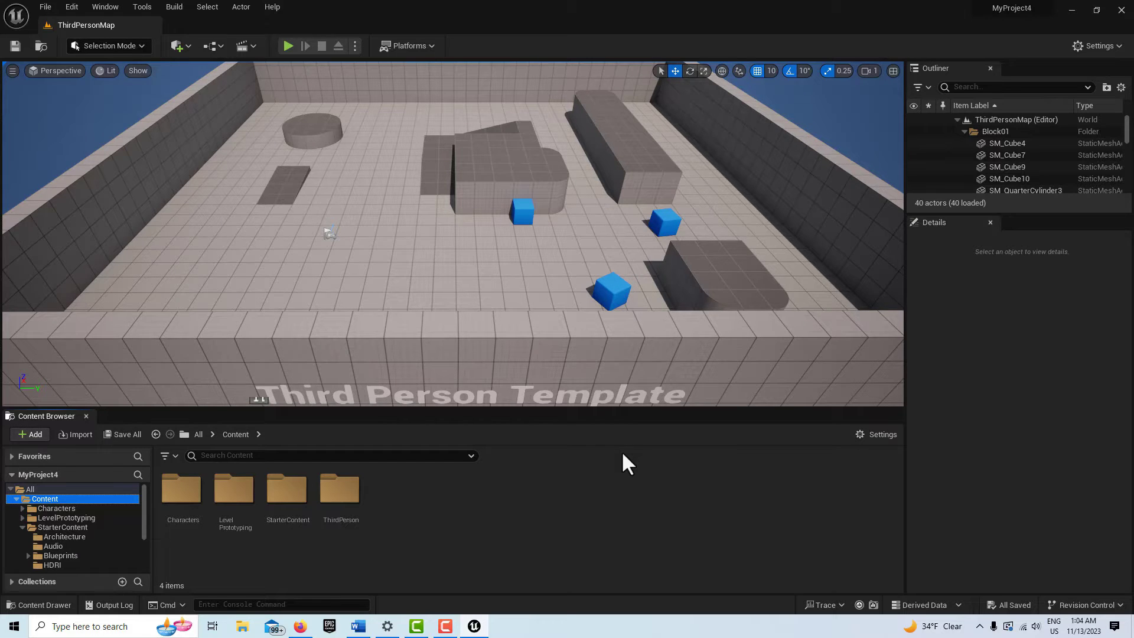
# Create a Level Sequence with the default name in the Content folder and open it for editing.
pyautogui.rightClick(447, 500)
pyautogui.moveTo(553, 320)
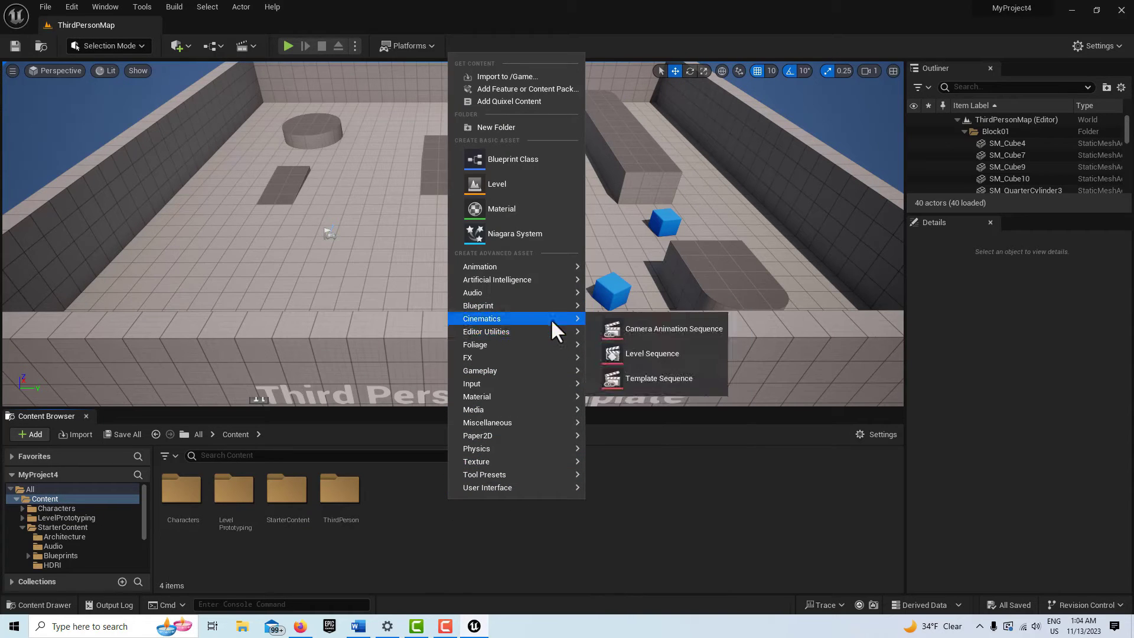
pyautogui.click(643, 353)
pyautogui.click(396, 490)
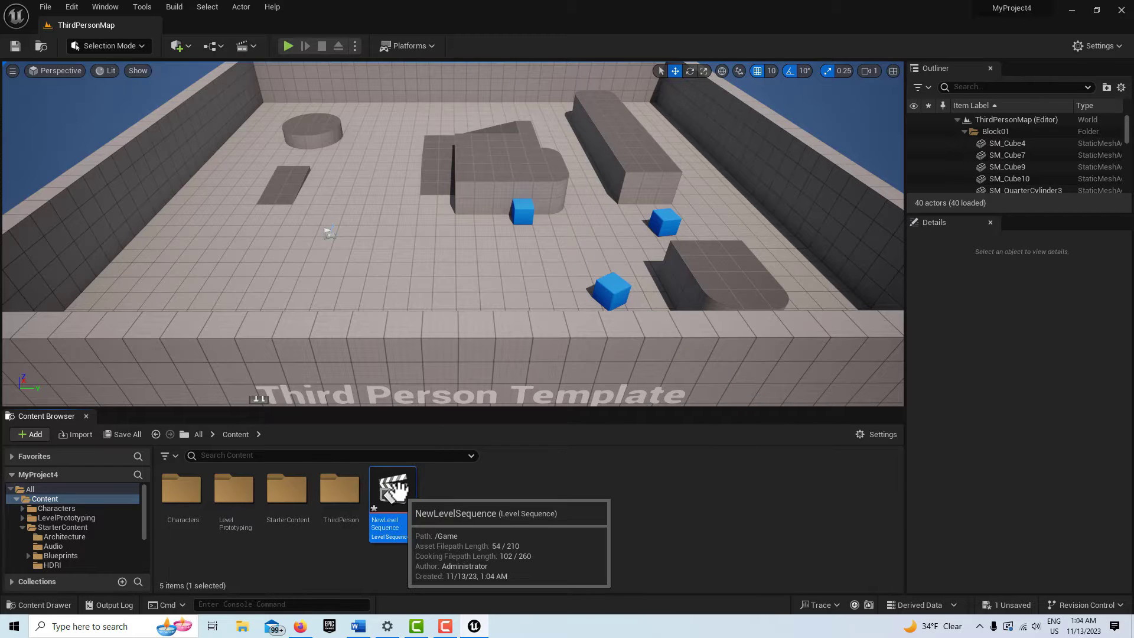
pyautogui.doubleClick(393, 489)
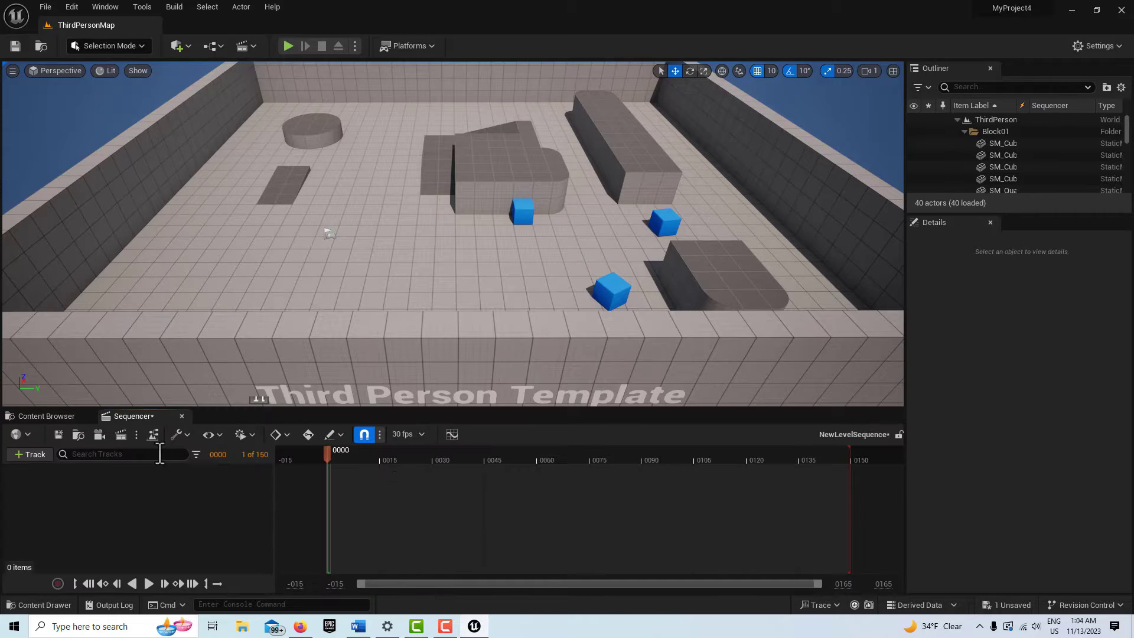
# Add a cine camera to the sequence and pull its piloted view back to overlook the whole level.
pyautogui.click(99, 434)
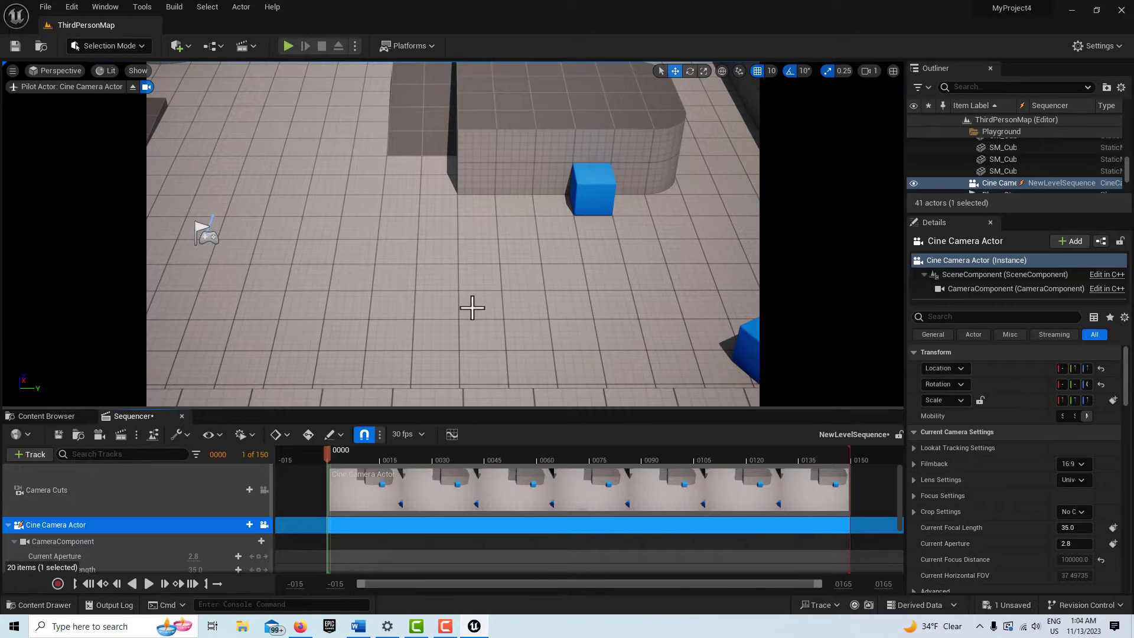
pyautogui.moveTo(529, 273)
pyautogui.mouseDown(button='right')
pyautogui.moveTo(531, 260)
pyautogui.moveTo(534, 283)
pyautogui.moveTo(529, 273)
pyautogui.moveTo(545, 279)
pyautogui.mouseUp(button='right')
pyautogui.press('s')
pyautogui.press('w')
pyautogui.press('s')
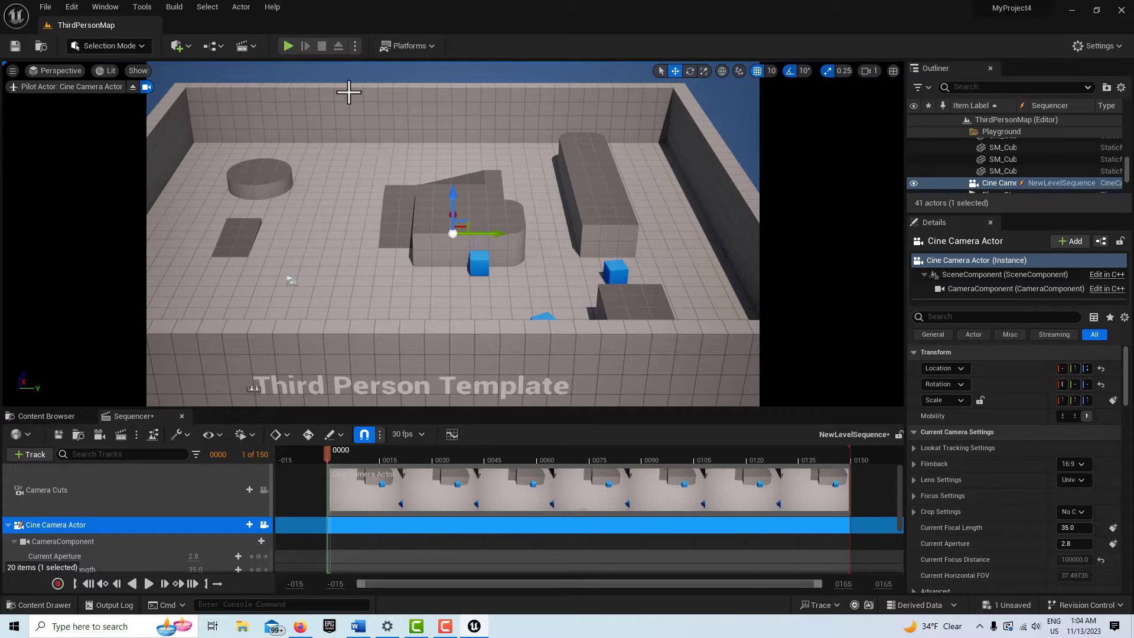
# Play the level, walk the character forward, and check the sequence's movie render settings during play.
pyautogui.click(288, 47)
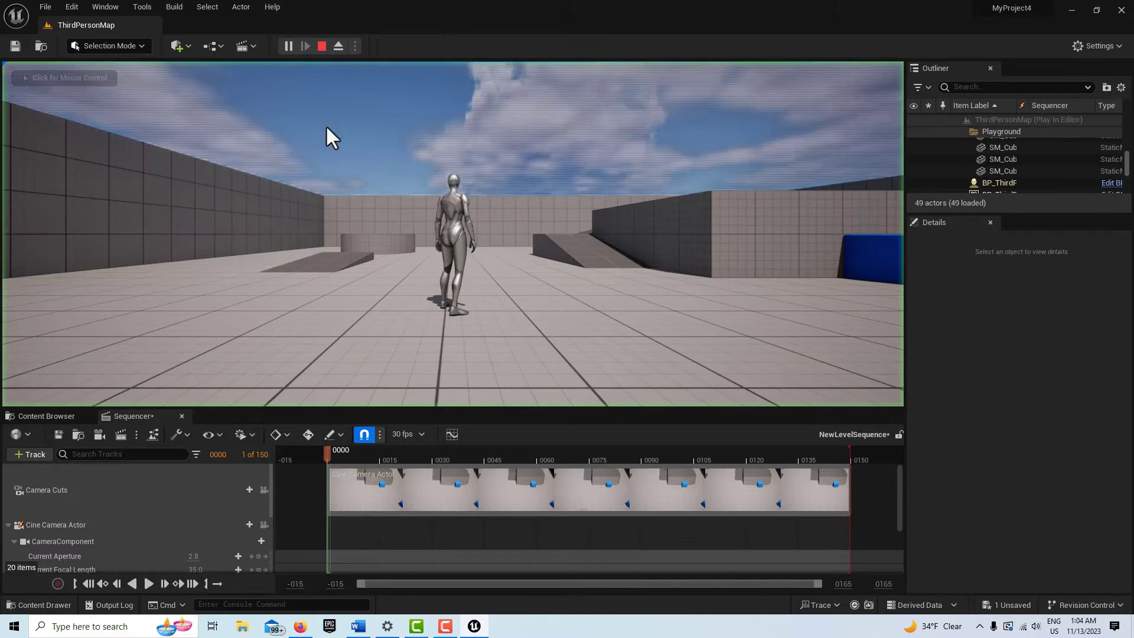
pyautogui.press('w')
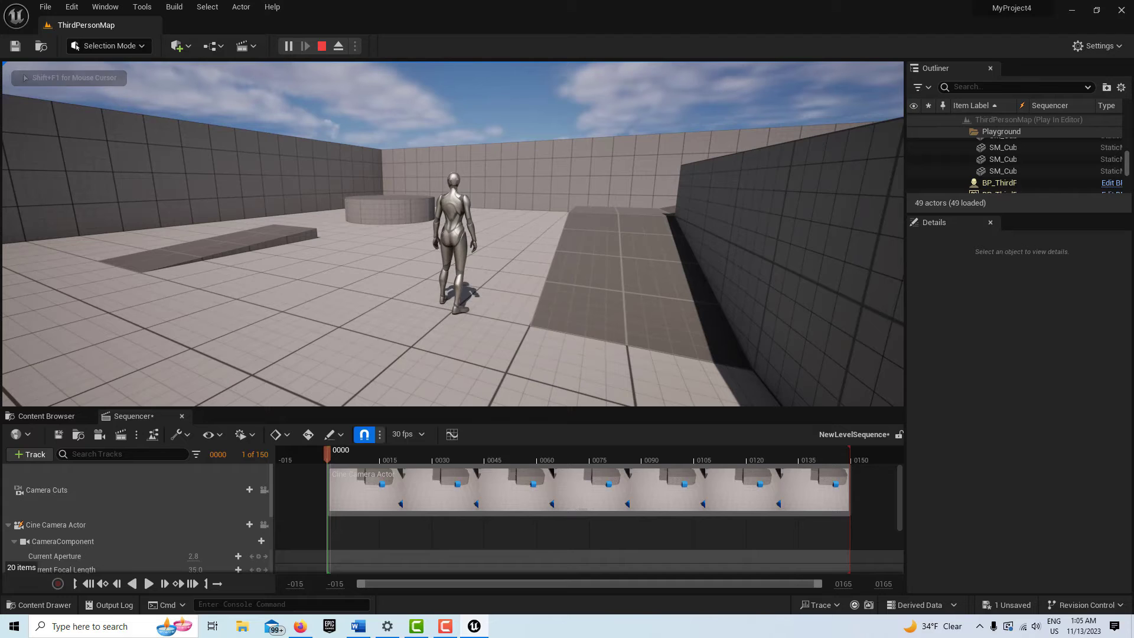
pyautogui.hotkey('shift', 'F1')
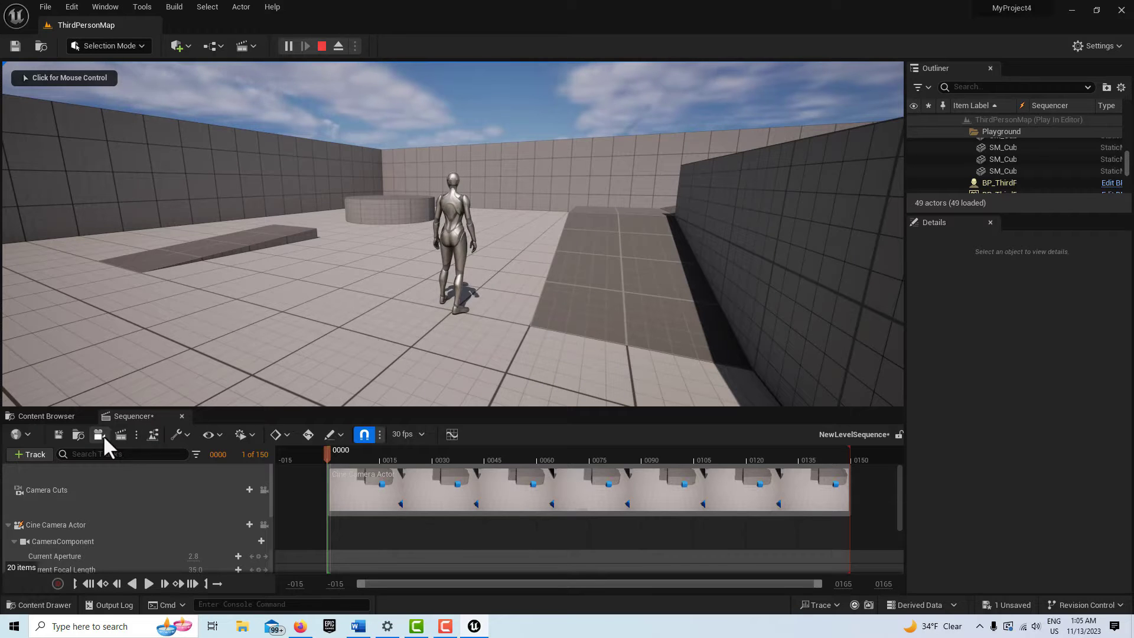
pyautogui.click(120, 435)
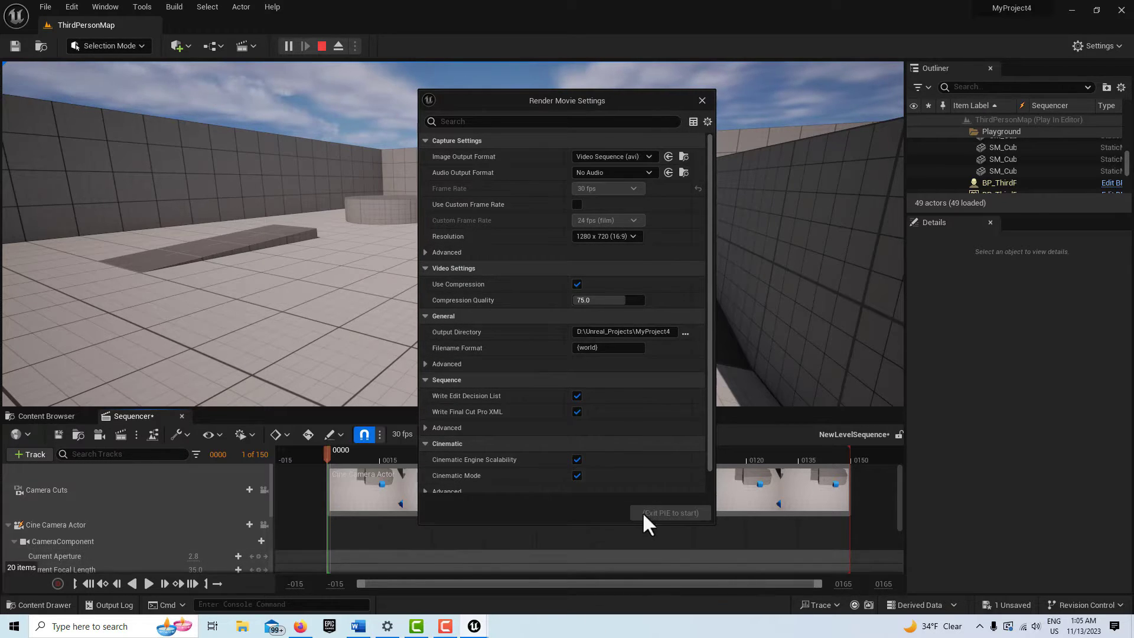
pyautogui.click(702, 100)
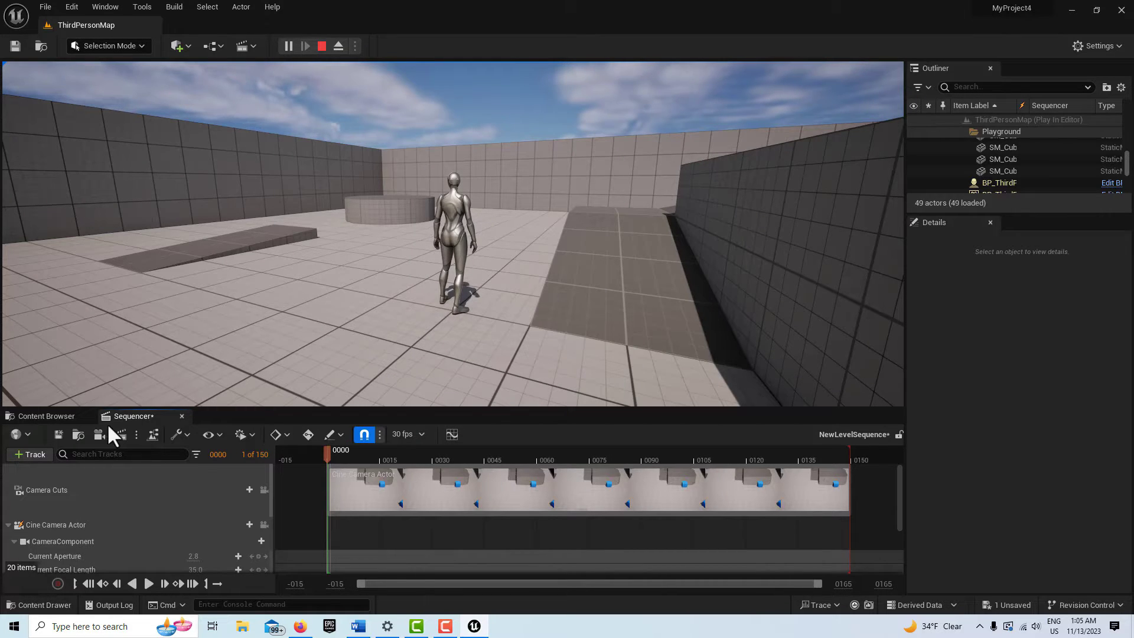
# Close the Sequencer, test running the character around the level, and end the play session.
pyautogui.click(182, 415)
pyautogui.click(598, 296)
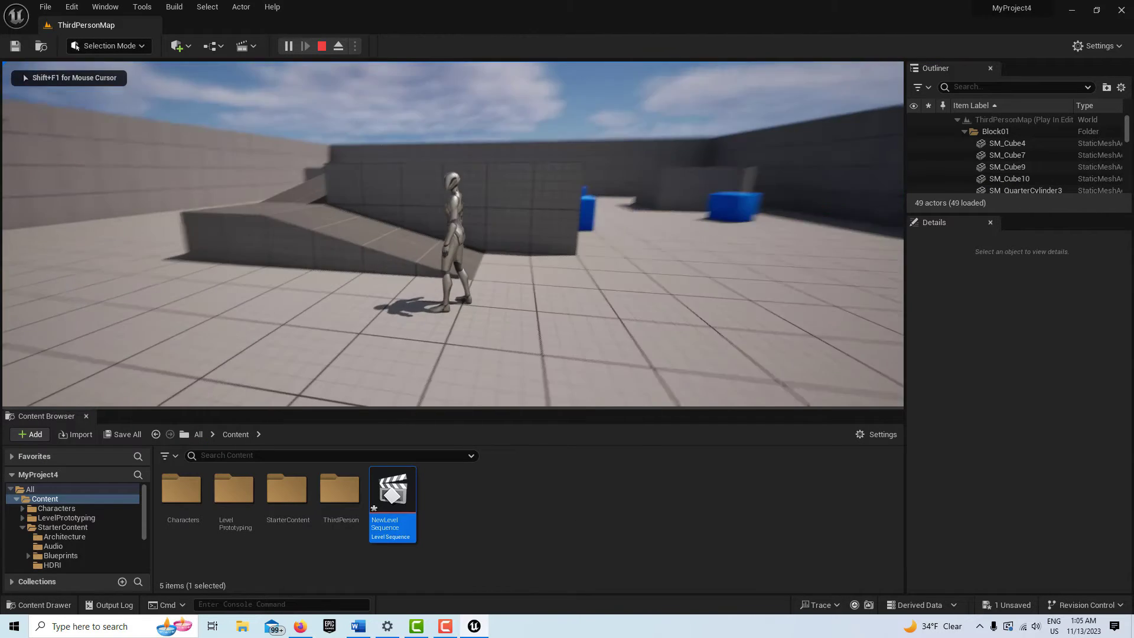
pyautogui.press('w')
pyautogui.press('w')
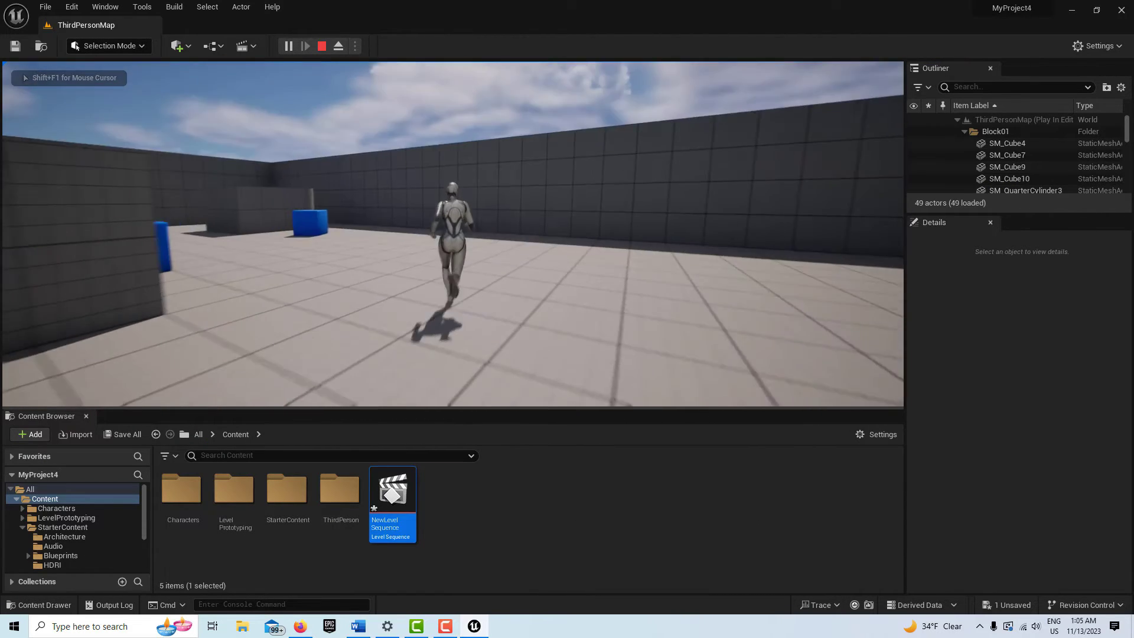
pyautogui.press('Escape')
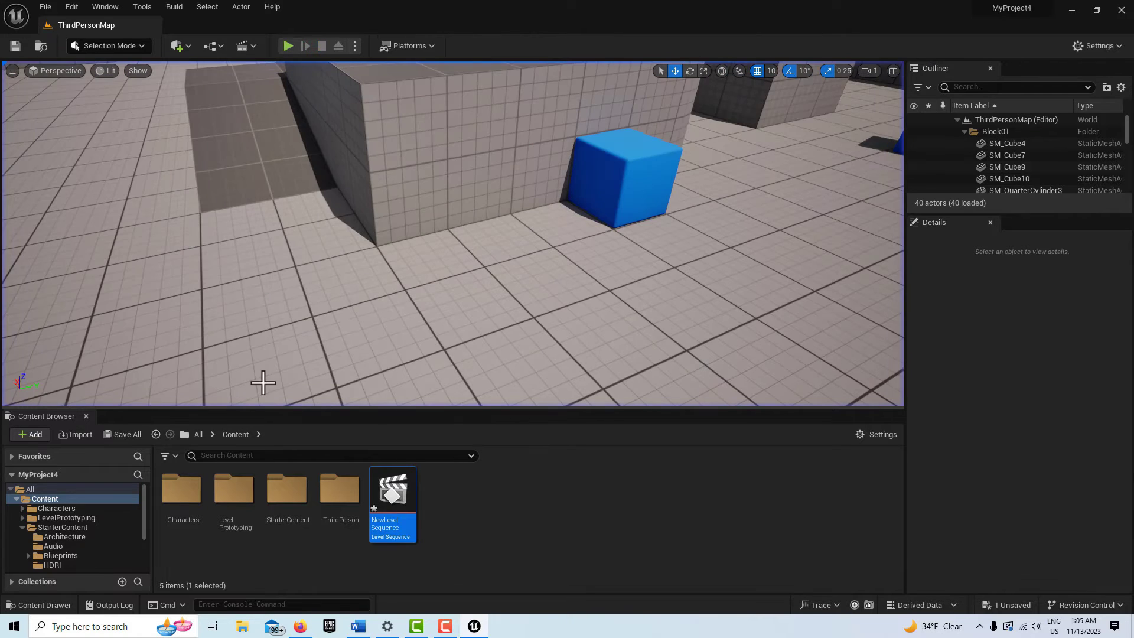
# Create a second Level Sequence with the default name NewLevelSequence1 in the Content folder and open it.
pyautogui.rightClick(507, 499)
pyautogui.moveTo(553, 304)
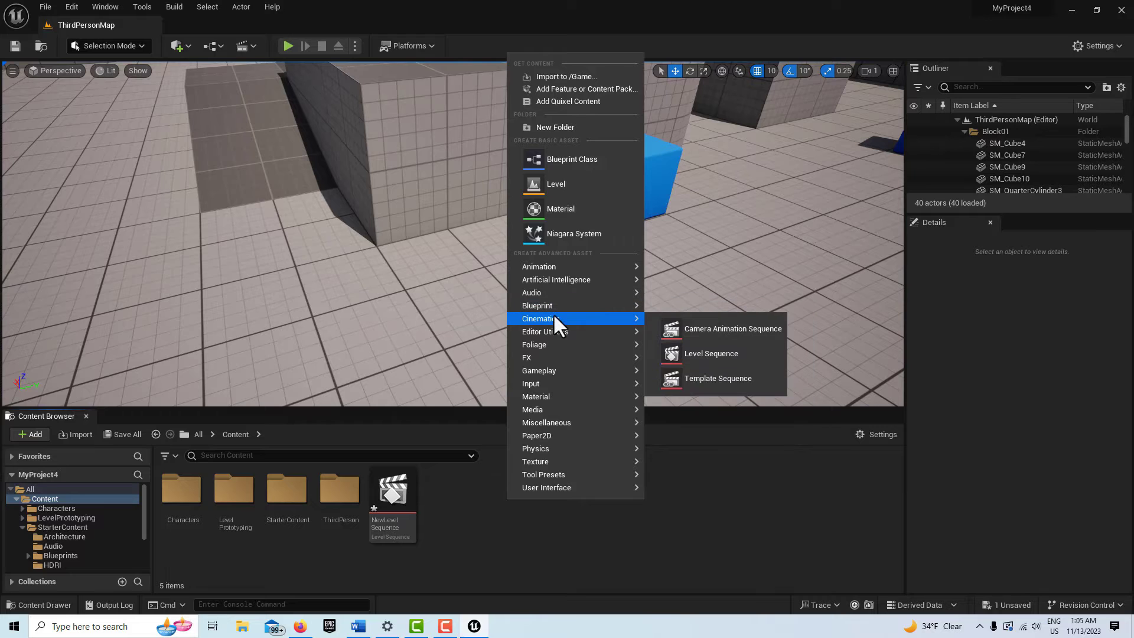
pyautogui.click(686, 352)
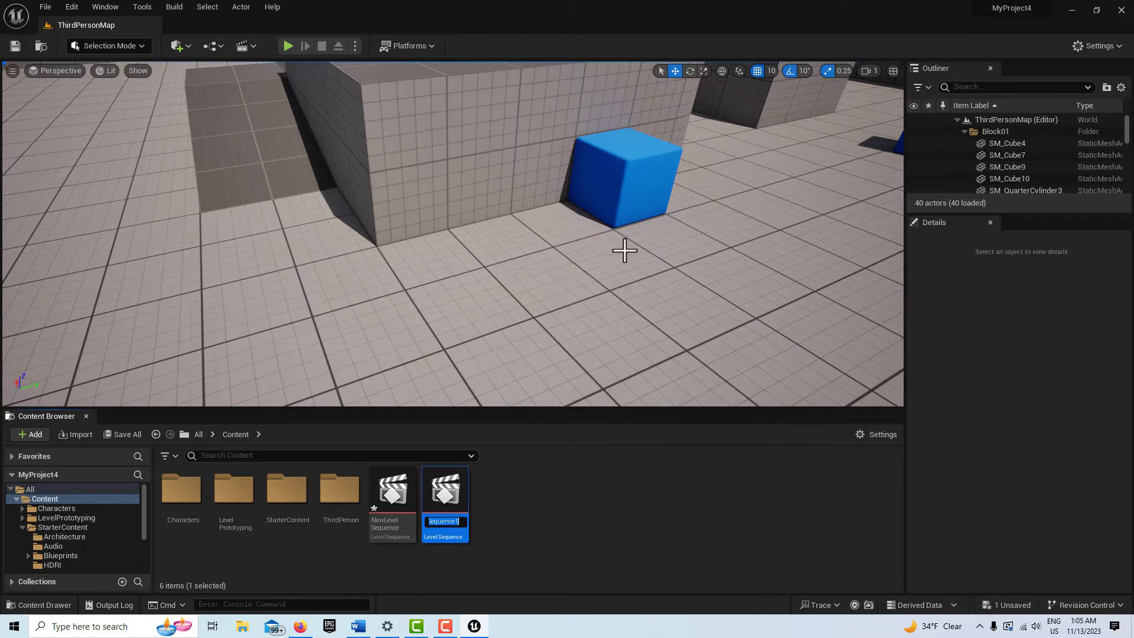
pyautogui.press('Return')
pyautogui.doubleClick(460, 485)
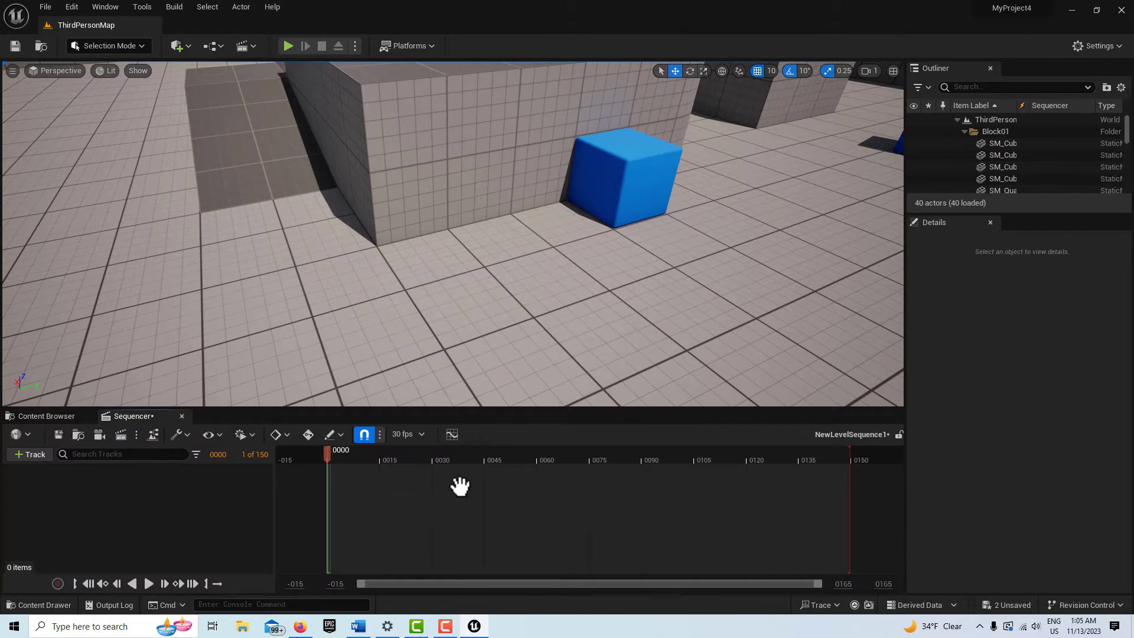
# Move the blue cube beside the block along its Y axis to near the player start and add it to the sequence.
pyautogui.click(603, 195)
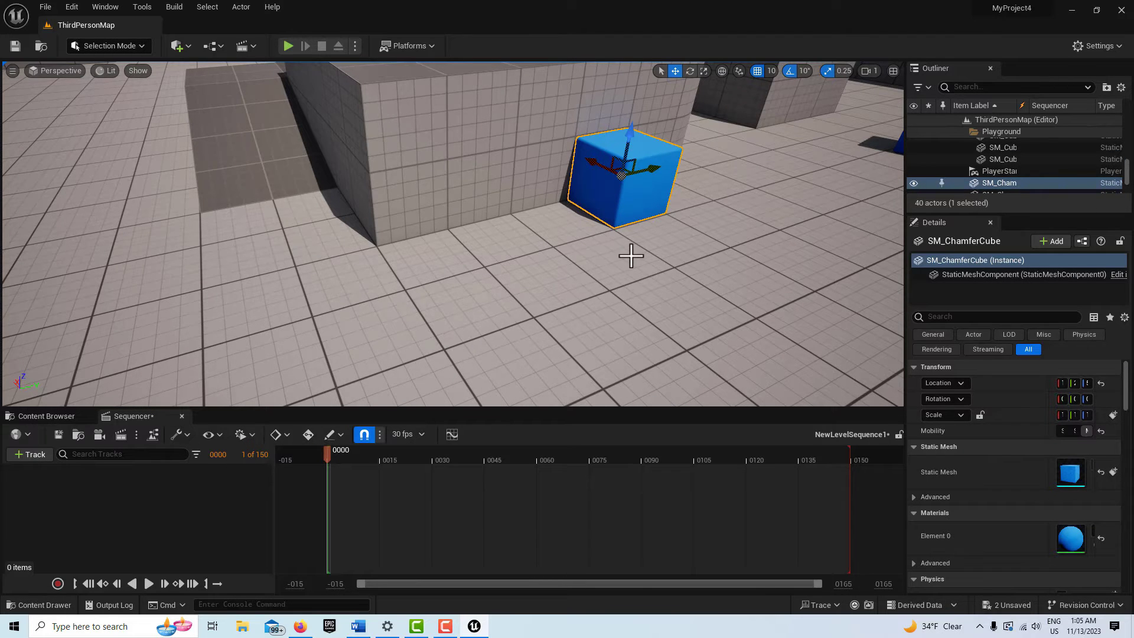
pyautogui.scroll(-5, 633, 253)
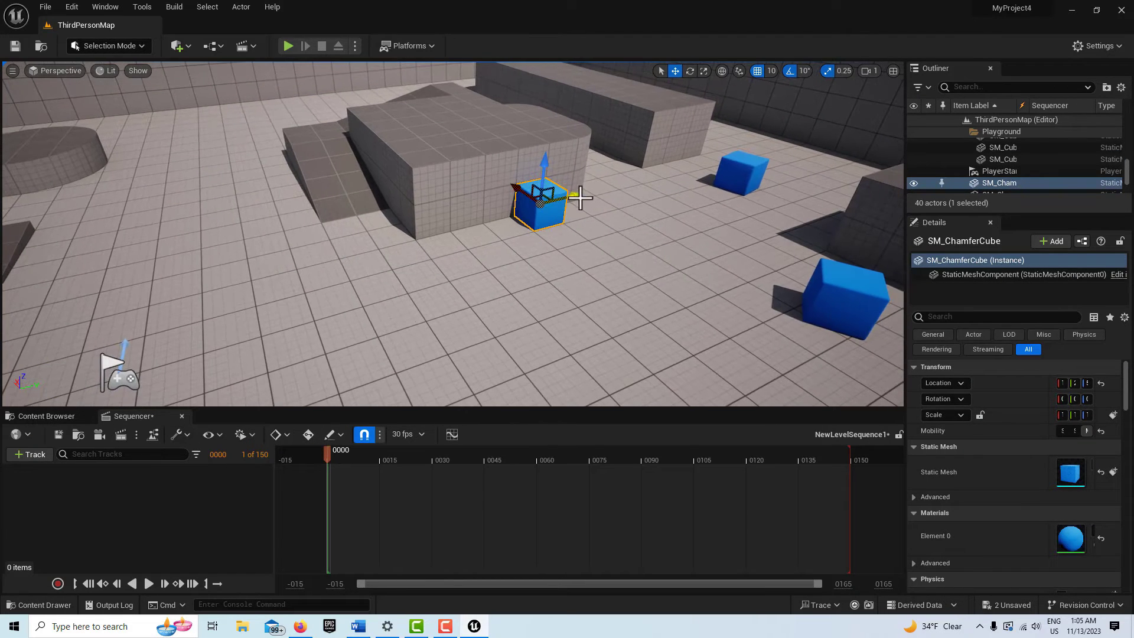
pyautogui.moveTo(580, 197); pyautogui.dragTo(223, 274)
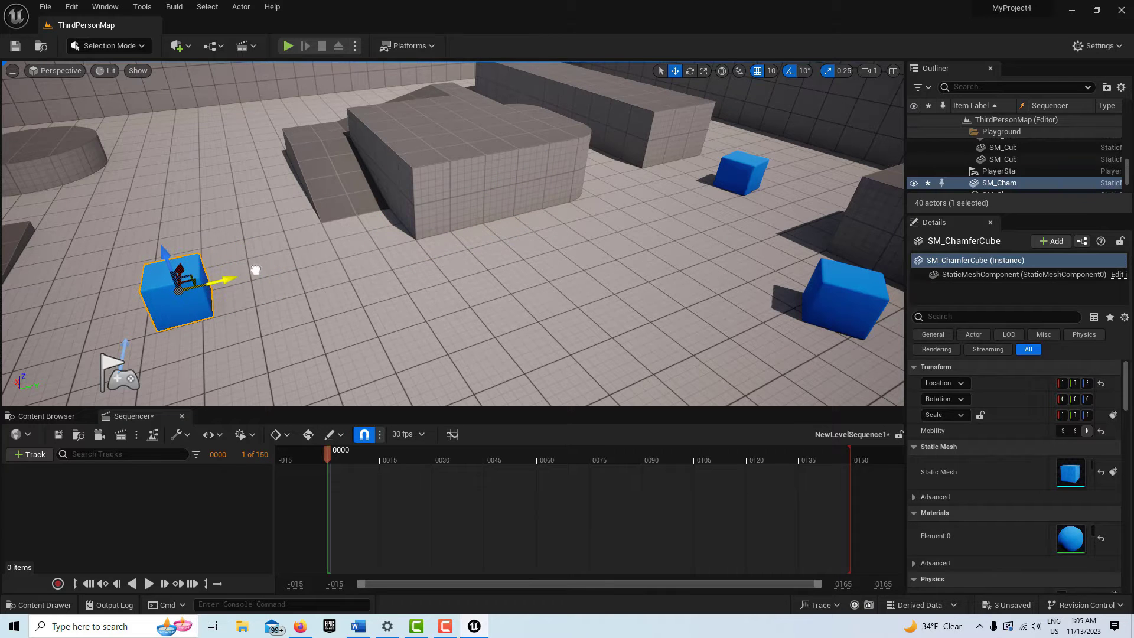
pyautogui.click(29, 455)
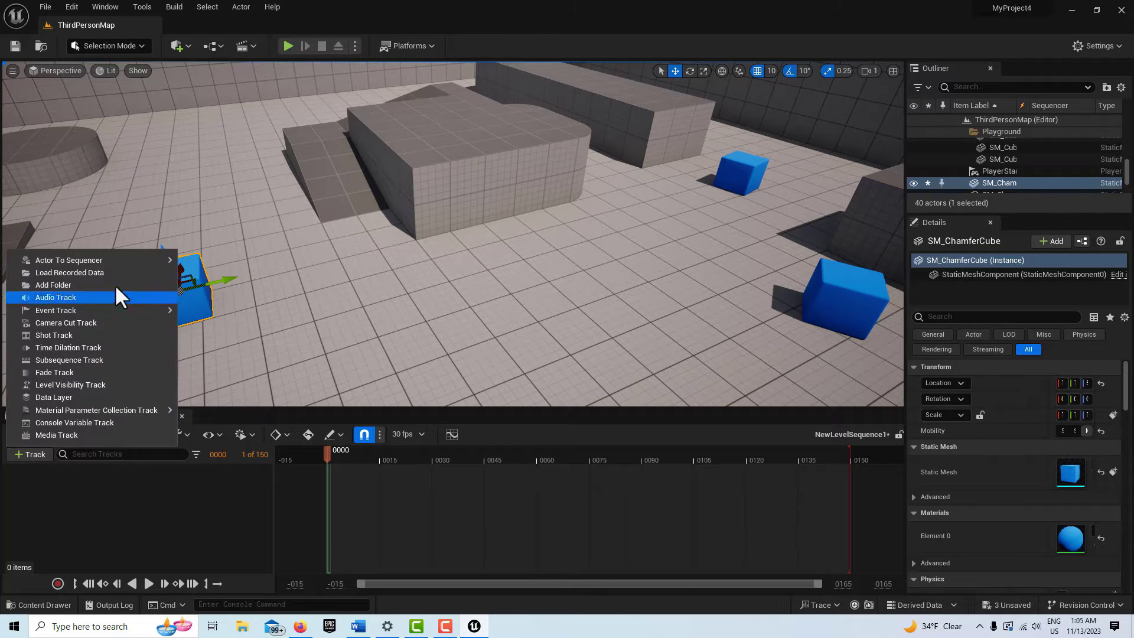
pyautogui.moveTo(115, 263)
pyautogui.click(243, 265)
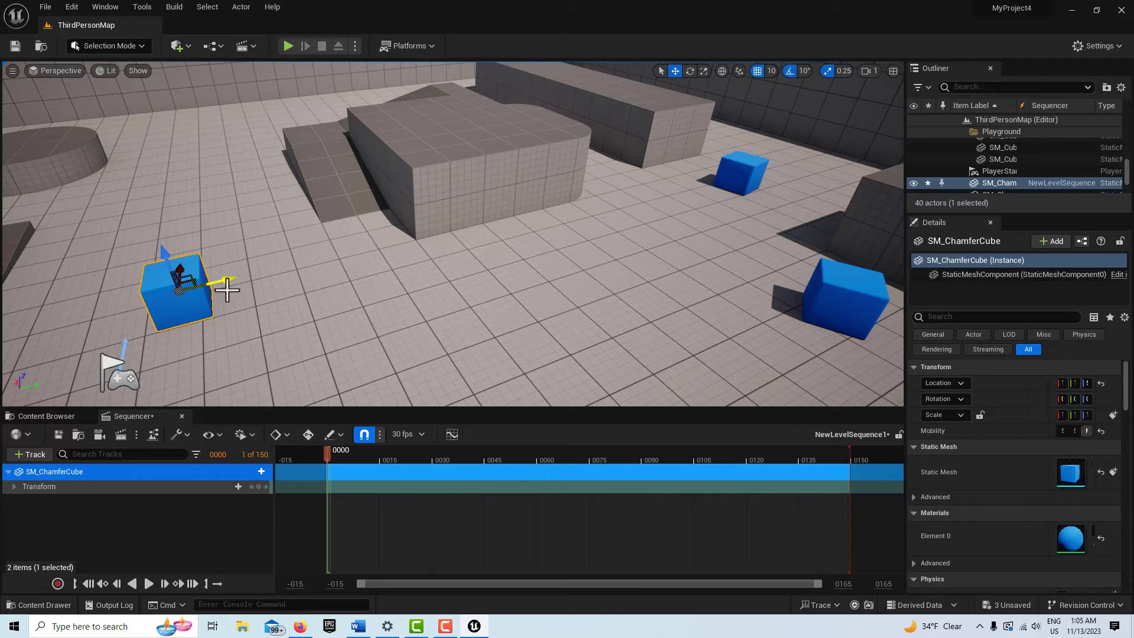
# Animate the cube with a transform key at frame 0 and, using auto-key, a position across the floor and higher up at frame 149.
pyautogui.click(258, 486)
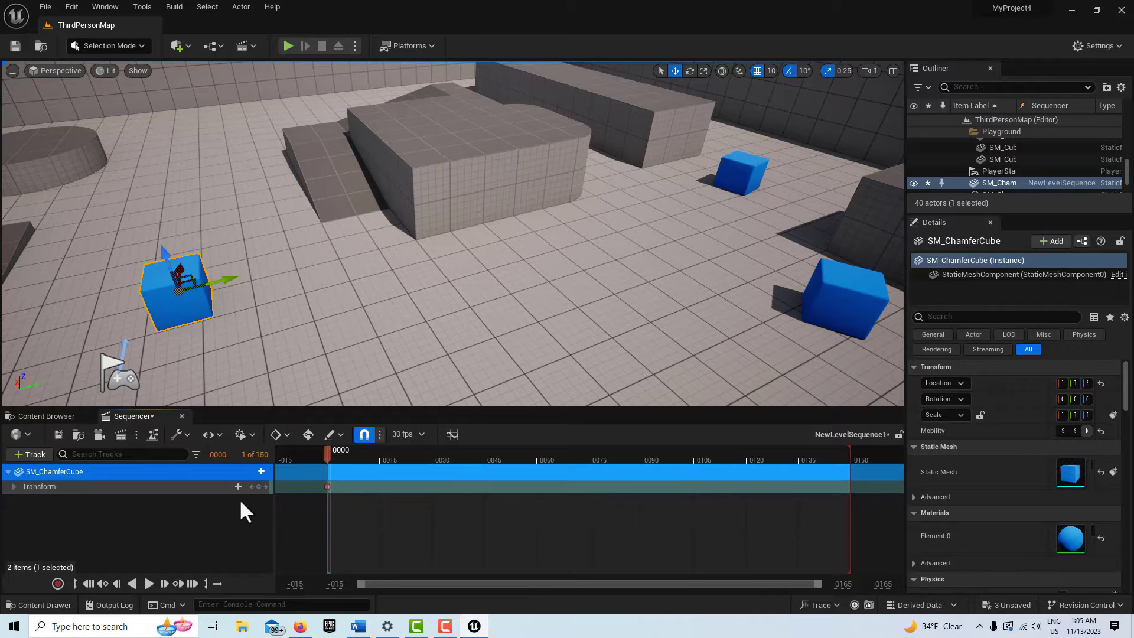
pyautogui.click(308, 434)
pyautogui.click(192, 583)
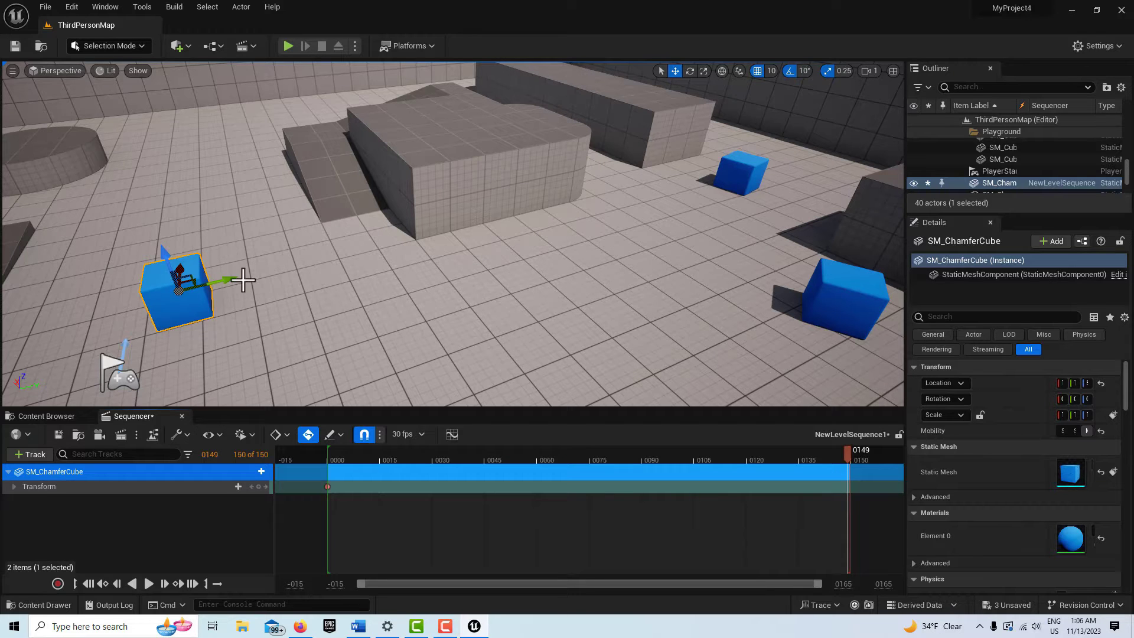
pyautogui.moveTo(234, 280); pyautogui.dragTo(648, 204)
pyautogui.moveTo(650, 142); pyautogui.dragTo(660, 59)
# Place NewLevelSequence1 in the level near the blue cube and enable Auto Play for it.
pyautogui.moveTo(292, 368)
pyautogui.mouseDown(button='right')
pyautogui.moveTo(292, 343)
pyautogui.moveTo(291, 367)
pyautogui.mouseUp(button='right')
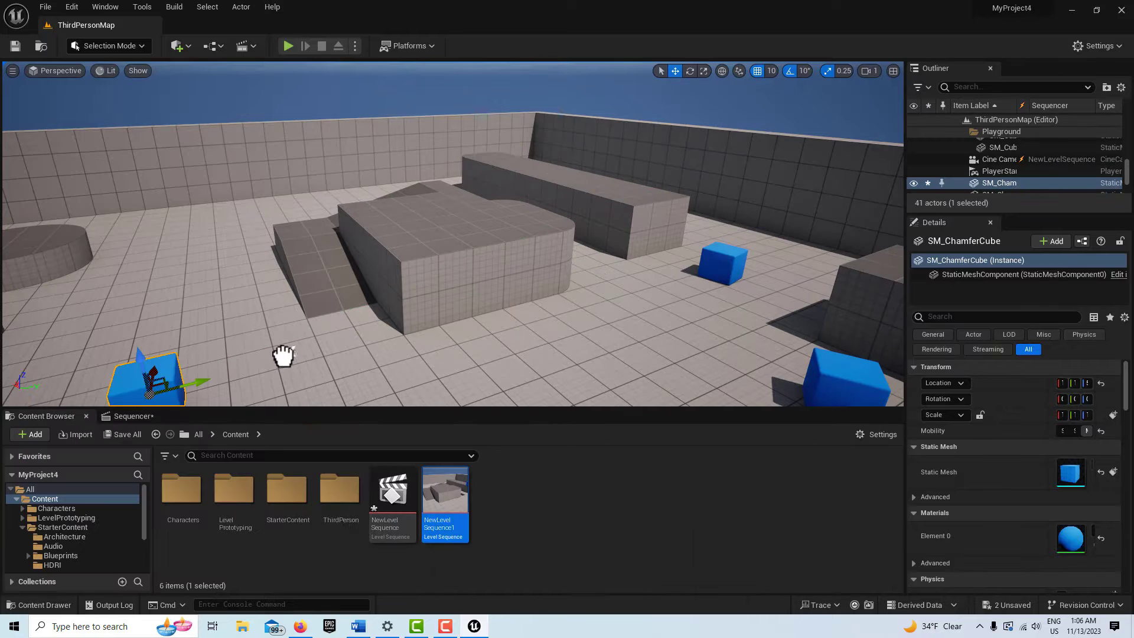
pyautogui.click(281, 354)
pyautogui.click(1059, 503)
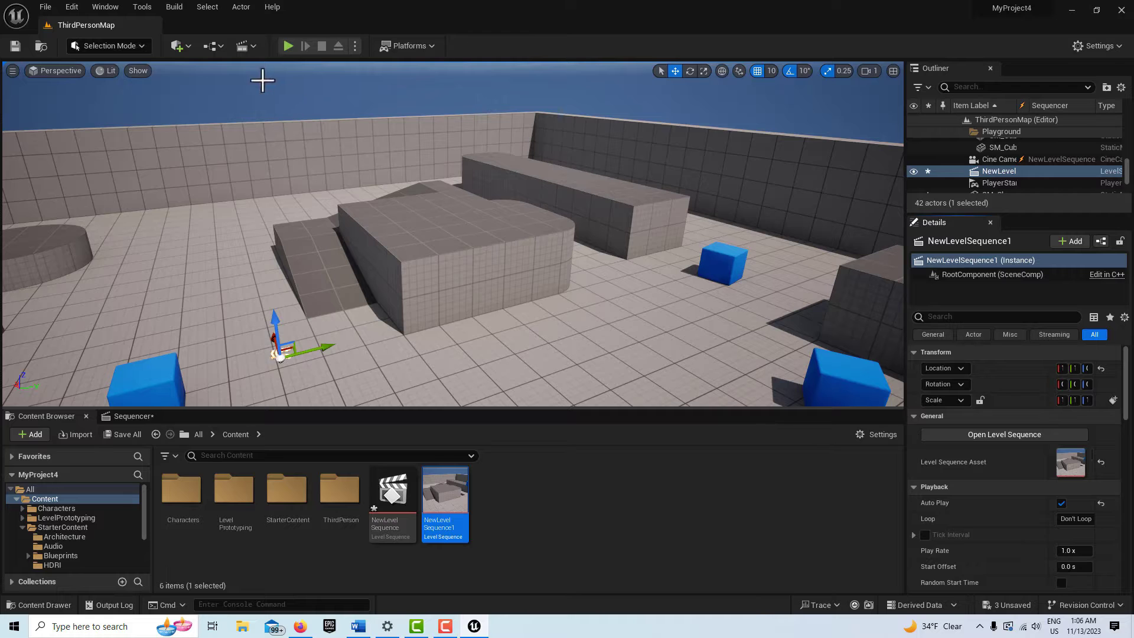
# Play the level to test the cube animation, check the movie render settings during play, and stop the session.
pyautogui.click(288, 47)
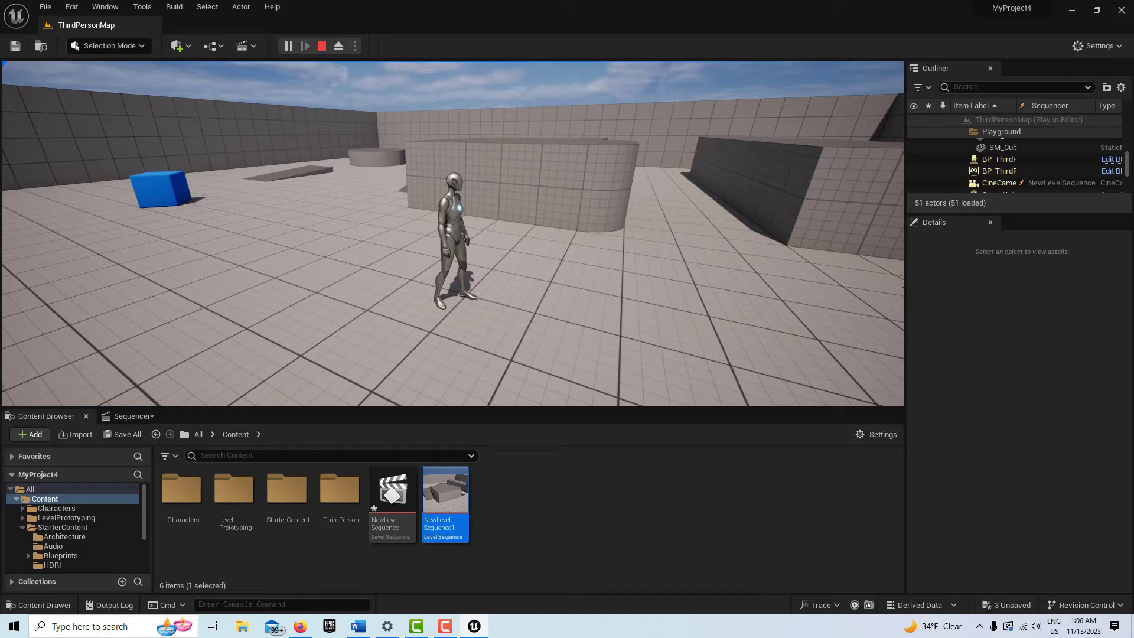
pyautogui.hotkey('shift', 'F1')
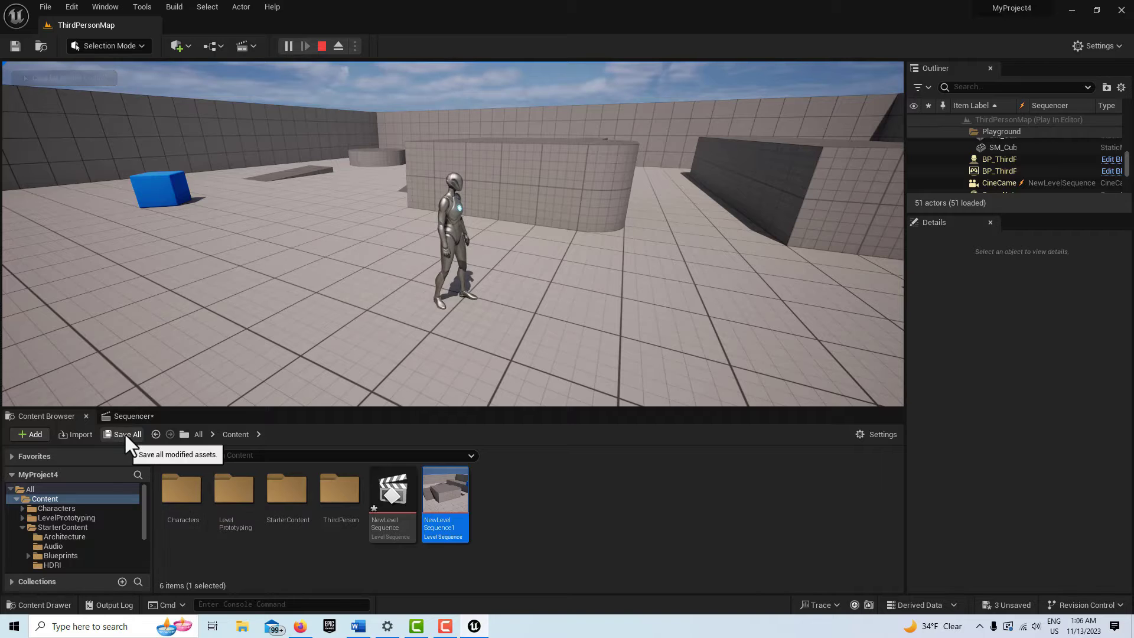
pyautogui.click(132, 416)
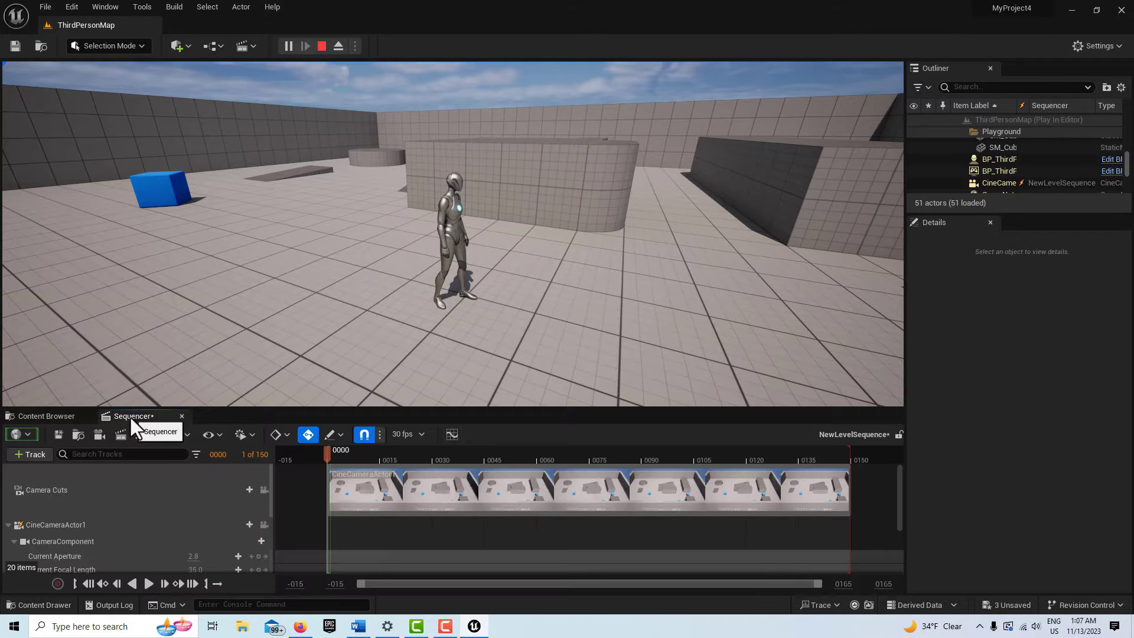
pyautogui.click(121, 436)
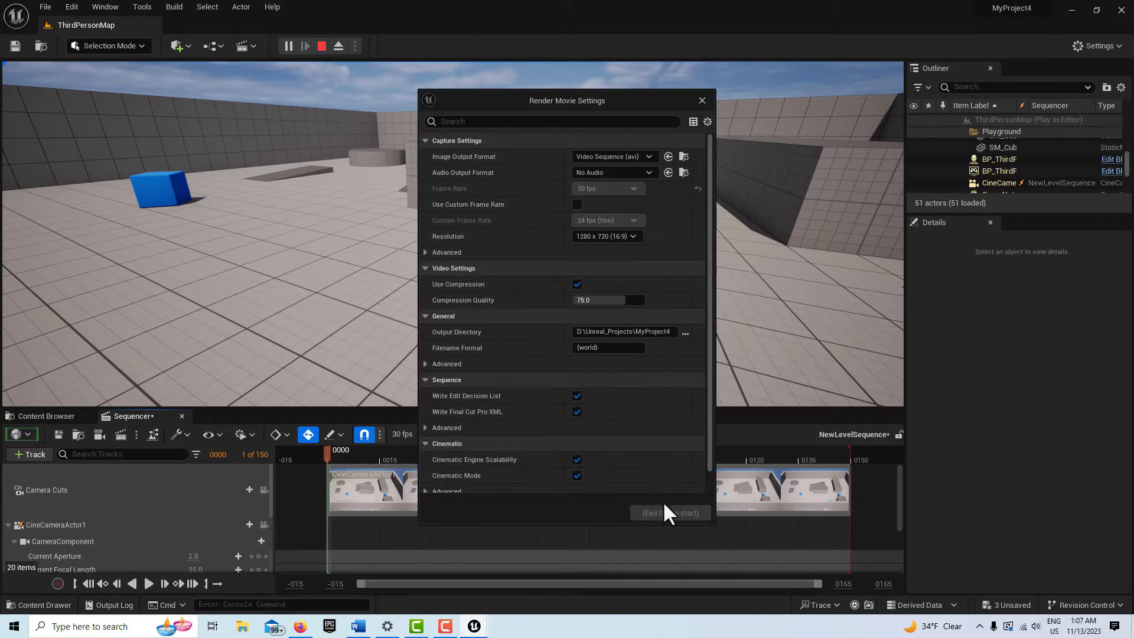
pyautogui.click(702, 100)
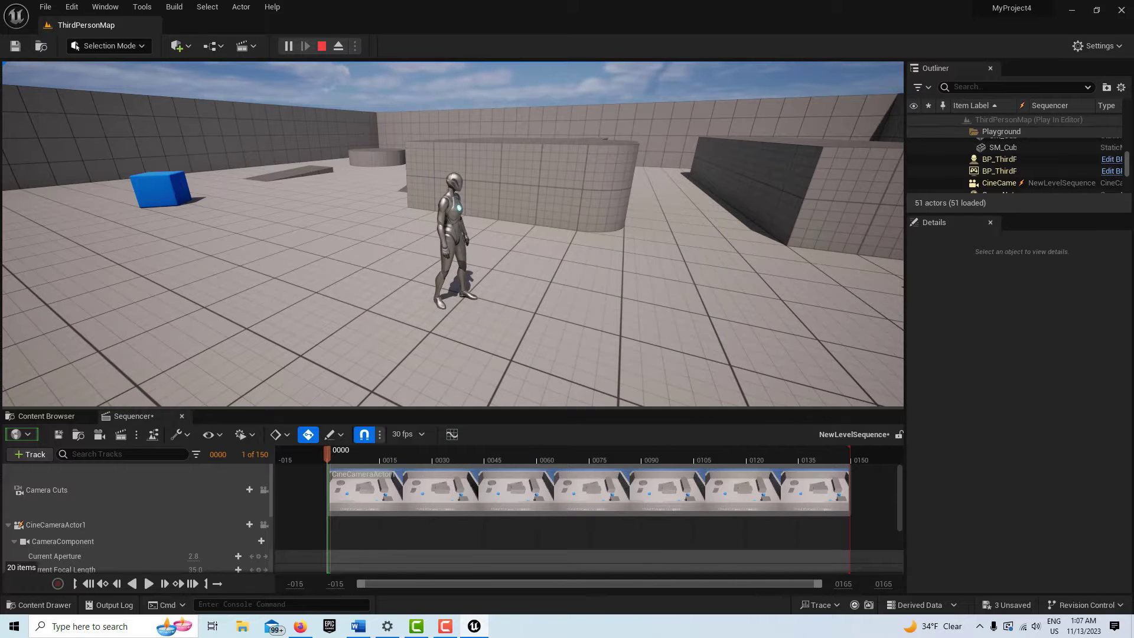
pyautogui.click(55, 417)
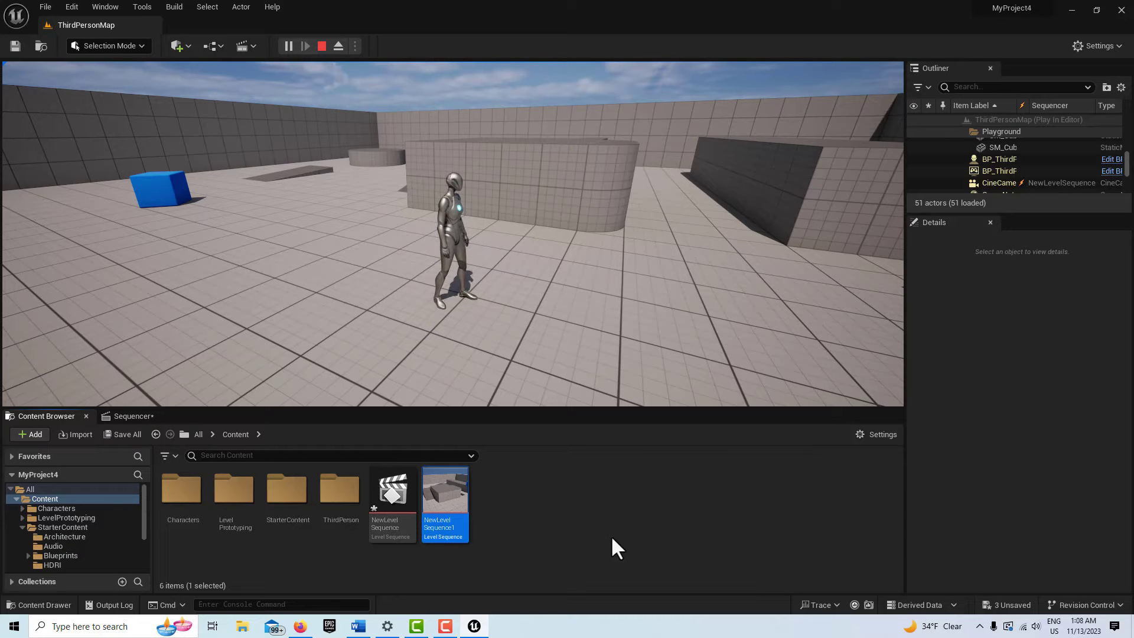
pyautogui.click(321, 46)
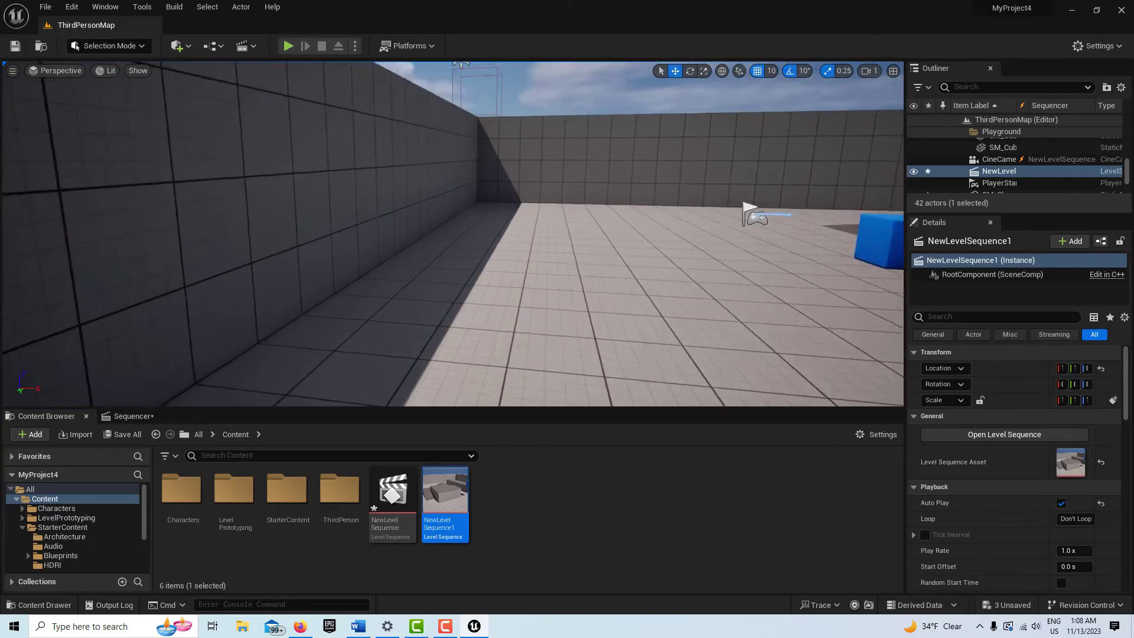
# Create an Actor Blueprint class with the default name in the Content folder and open it docked beside the level.
pyautogui.moveTo(453, 234); pyautogui.dragTo(425, 295)
pyautogui.moveTo(558, 271); pyautogui.dragTo(525, 251, button='right')
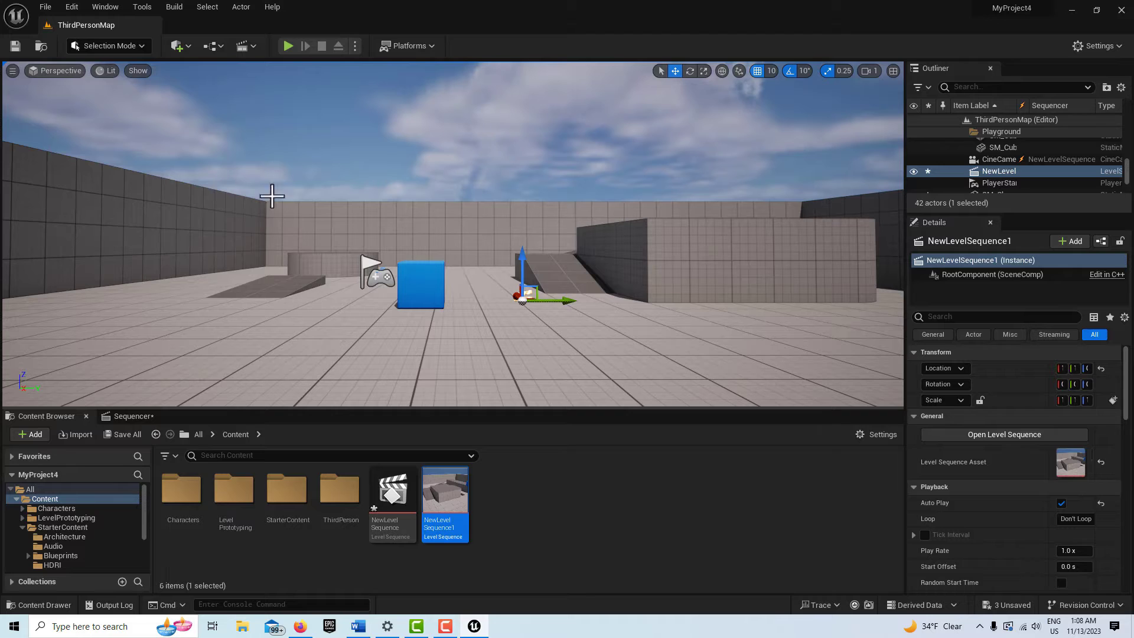
pyautogui.rightClick(551, 489)
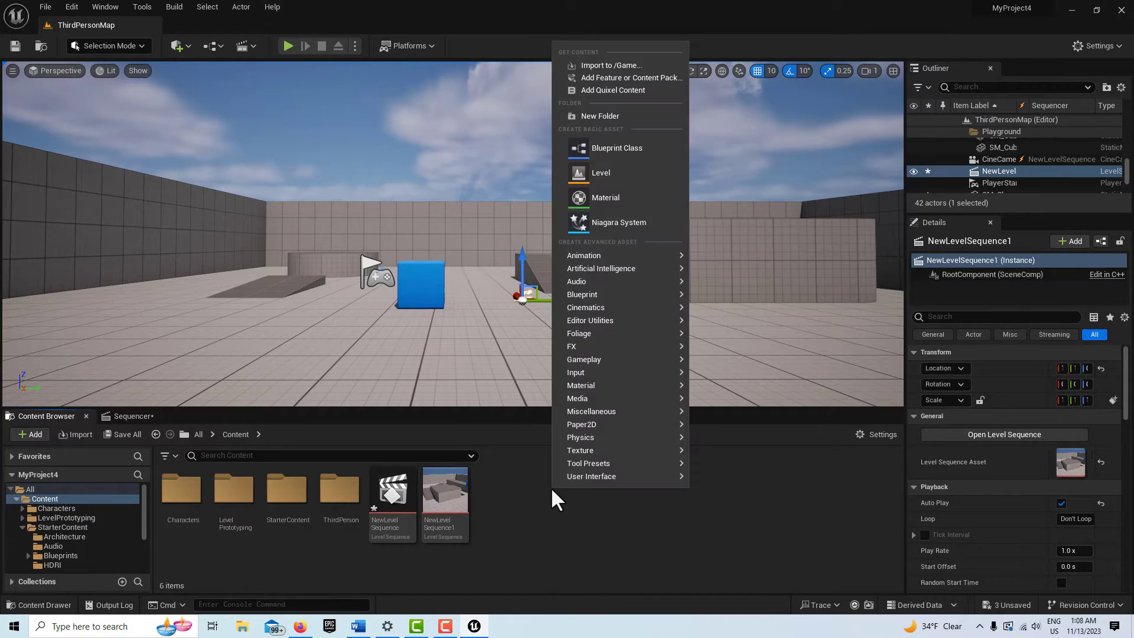
pyautogui.click(652, 150)
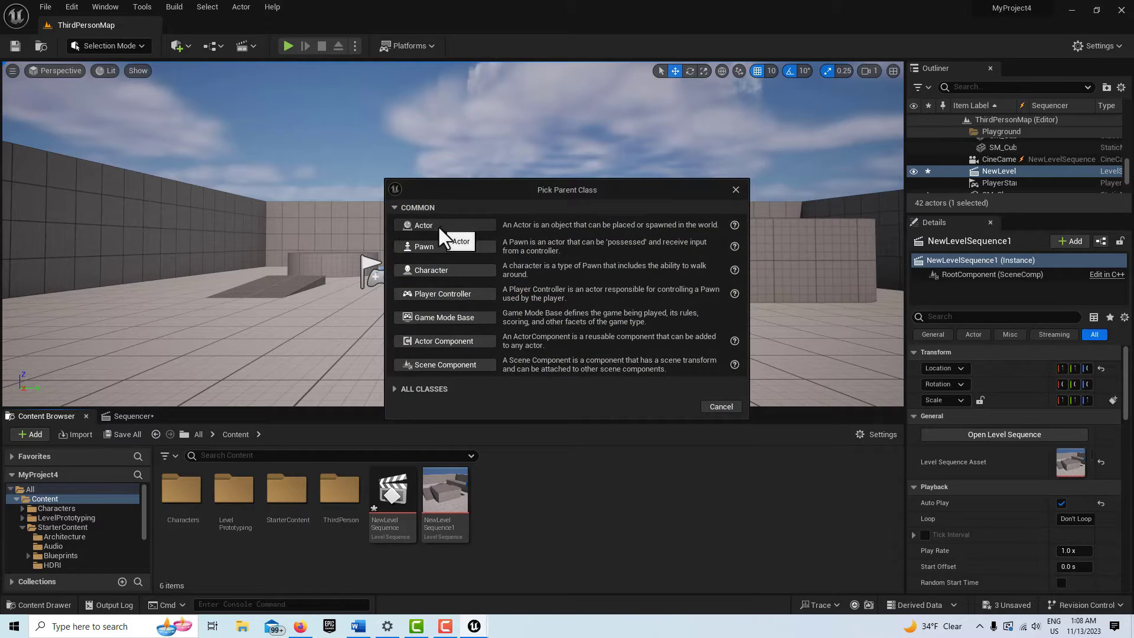
pyautogui.click(440, 225)
pyautogui.press('Return')
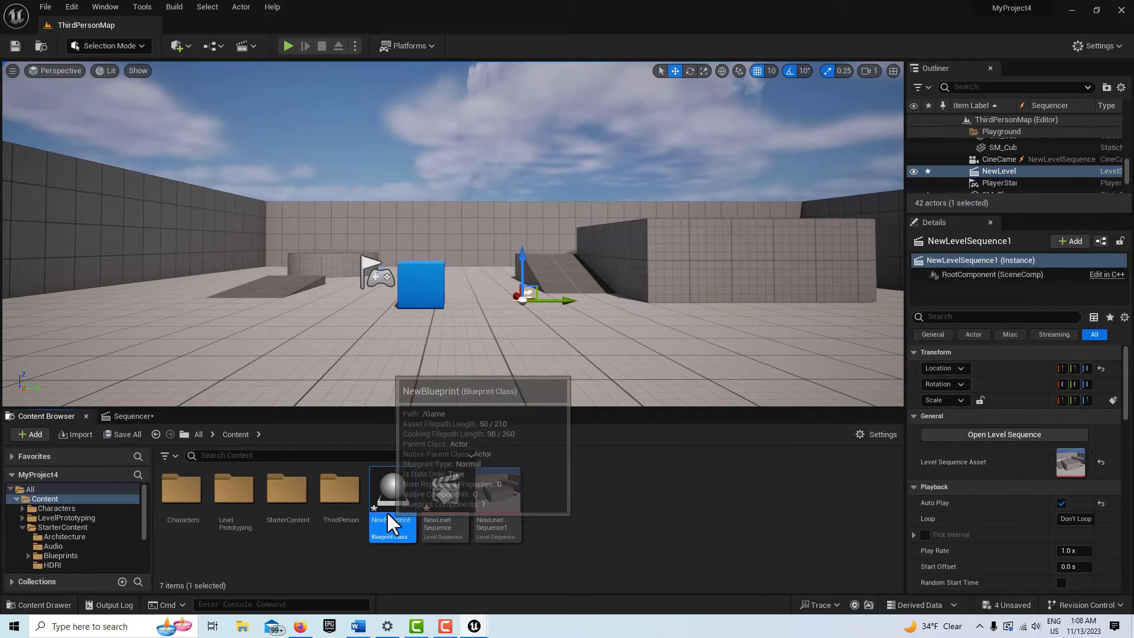
pyautogui.doubleClick(390, 515)
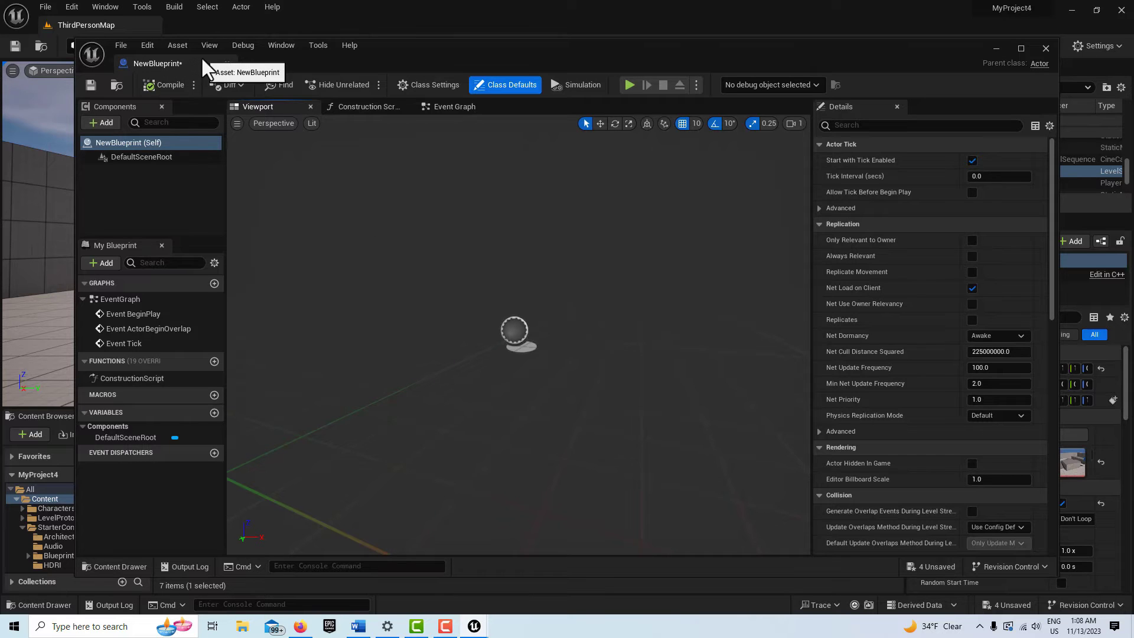
pyautogui.moveTo(205, 59); pyautogui.dragTo(218, 31)
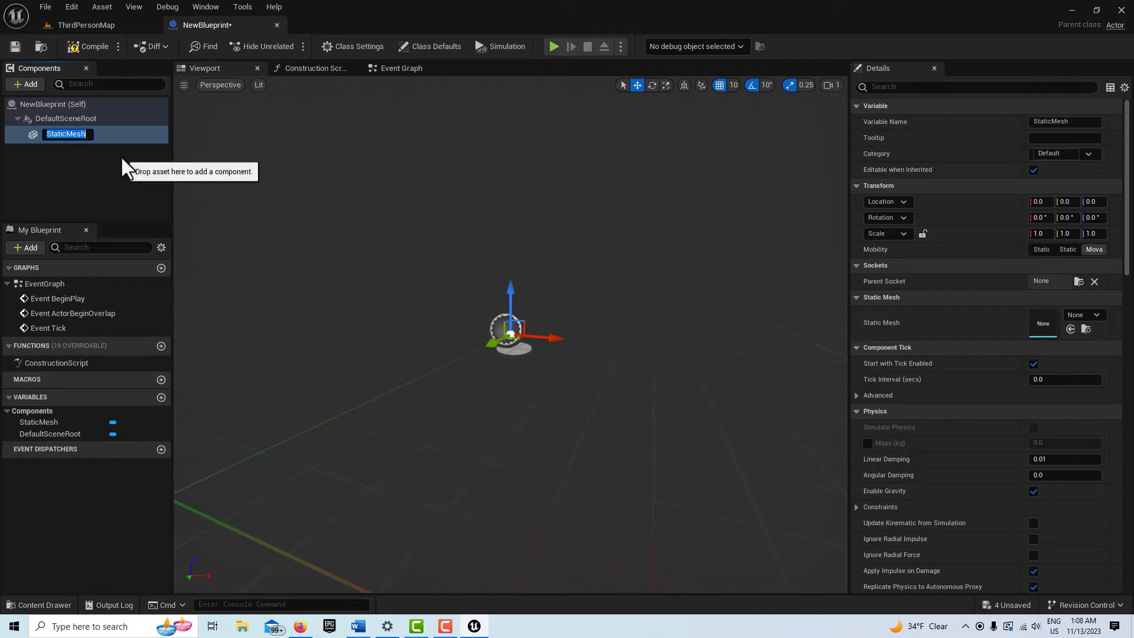
# Add a Static Mesh component to the Blueprint, assign the ArcadeEditorSphere mesh to it, and save.
pyautogui.click(1097, 315)
pyautogui.click(1093, 314)
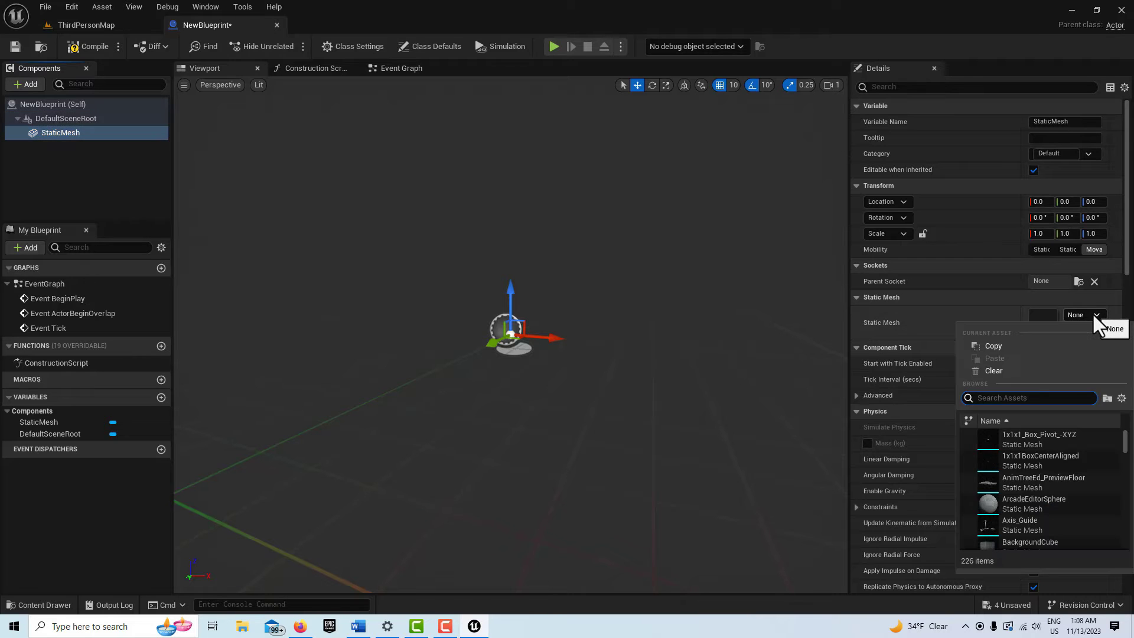
pyautogui.click(1021, 503)
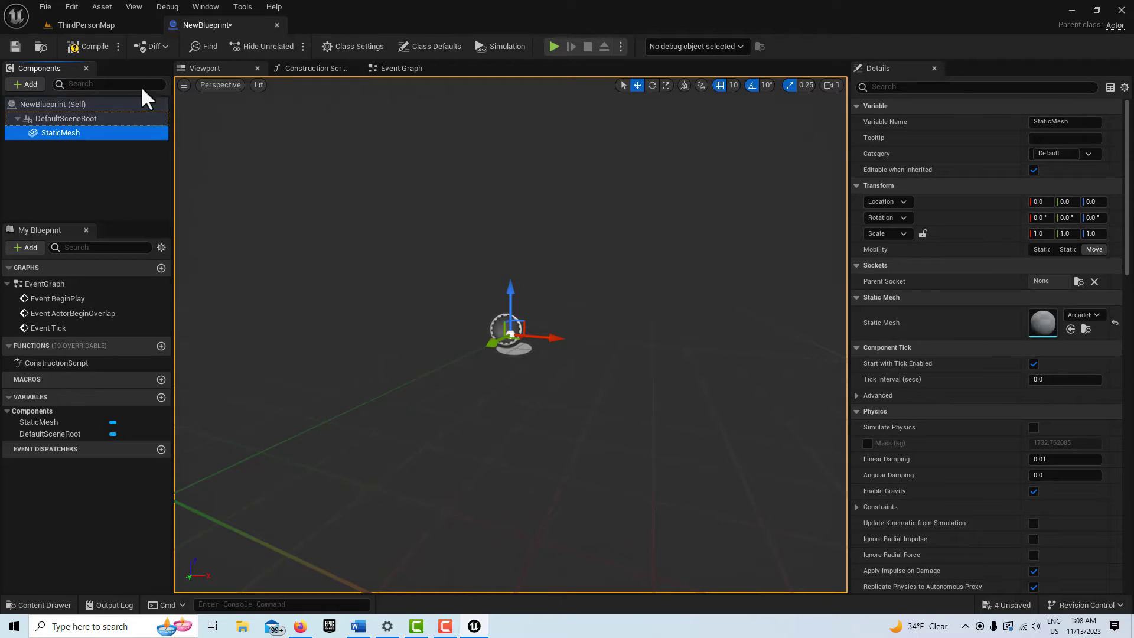
pyautogui.click(14, 47)
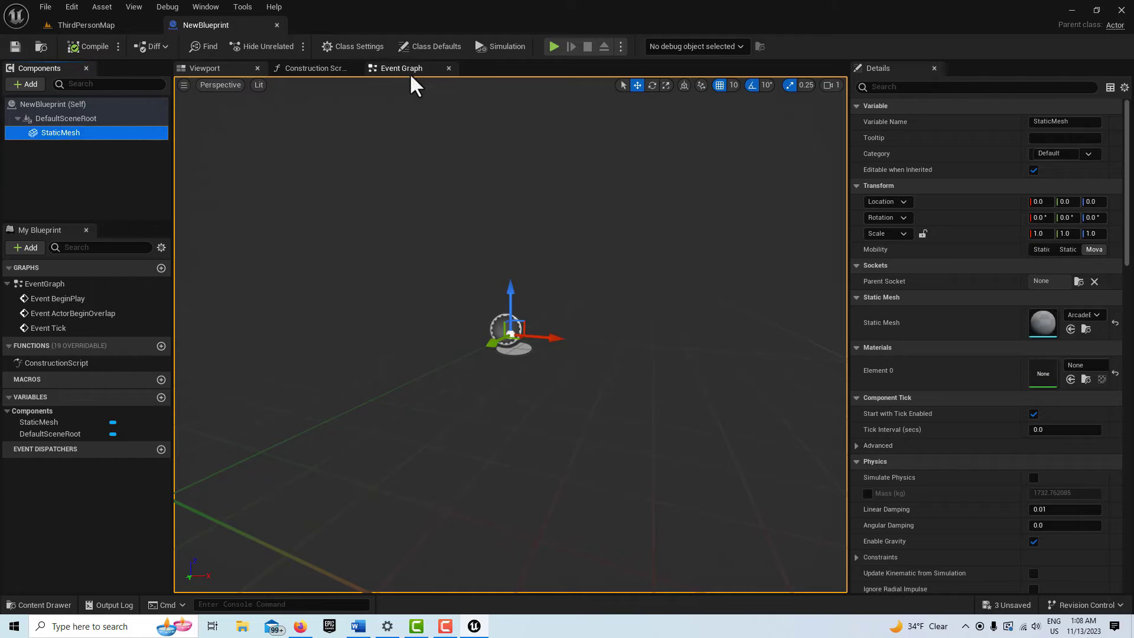
# In the Event Graph, connect a Delay node with a duration of 7 seconds to Event BeginPlay.
pyautogui.click(415, 69)
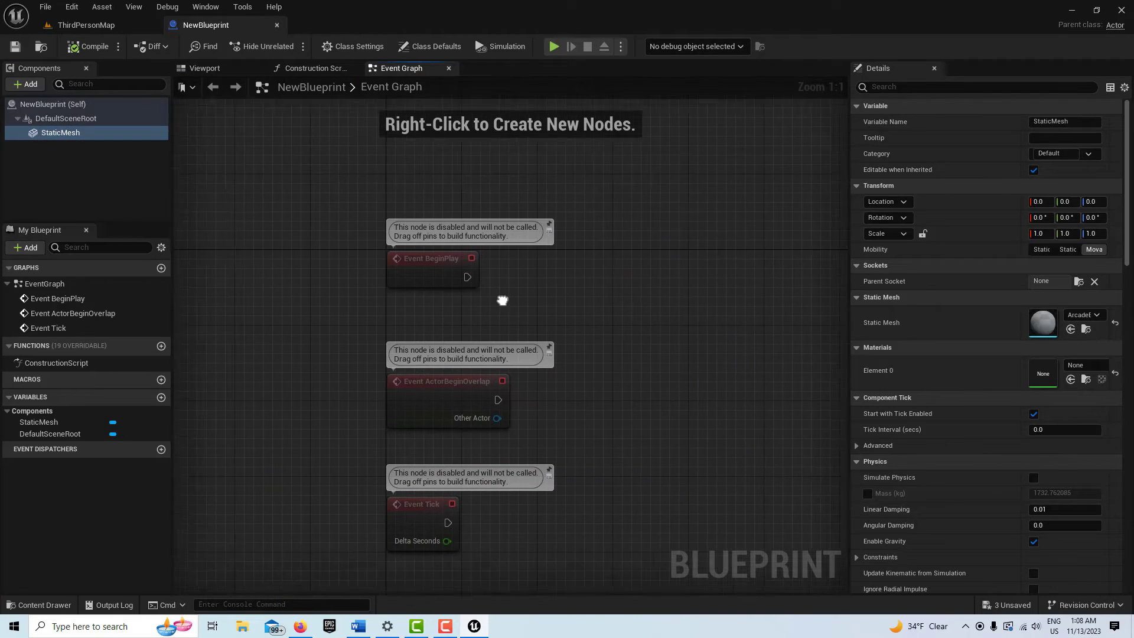
pyautogui.moveTo(438, 283); pyautogui.dragTo(523, 286)
pyautogui.write('delay')
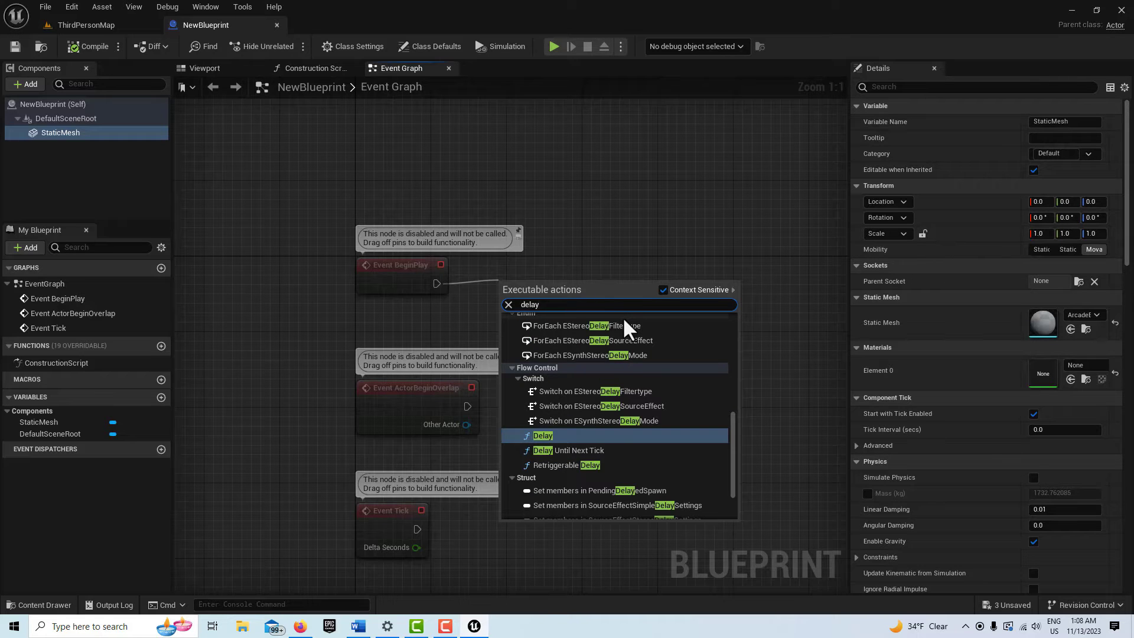
pyautogui.click(584, 438)
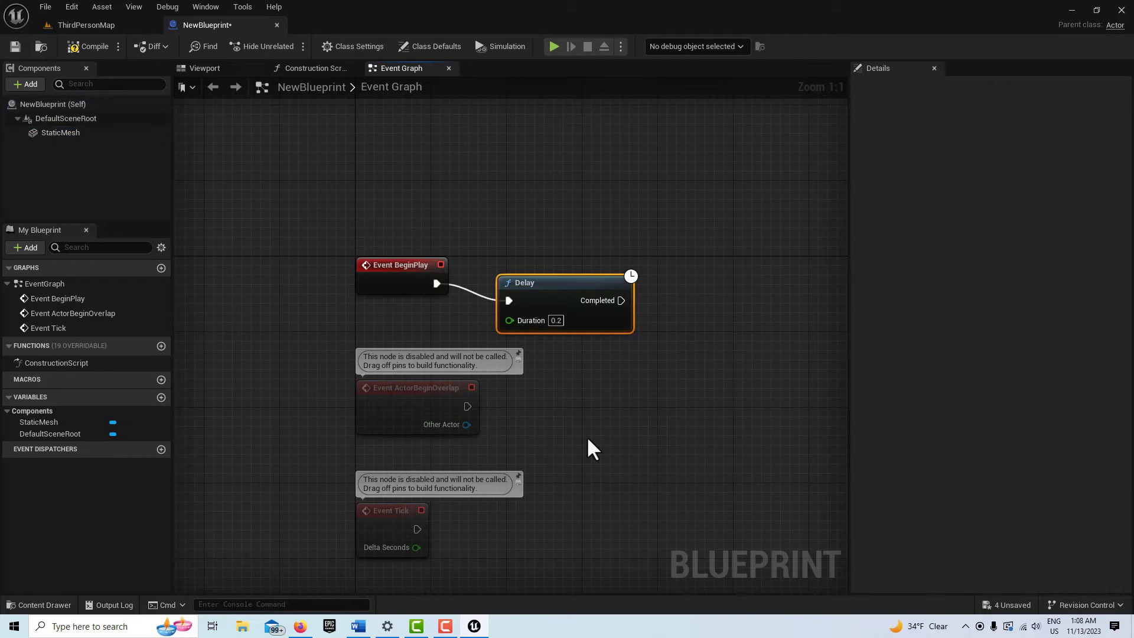
pyautogui.click(555, 322)
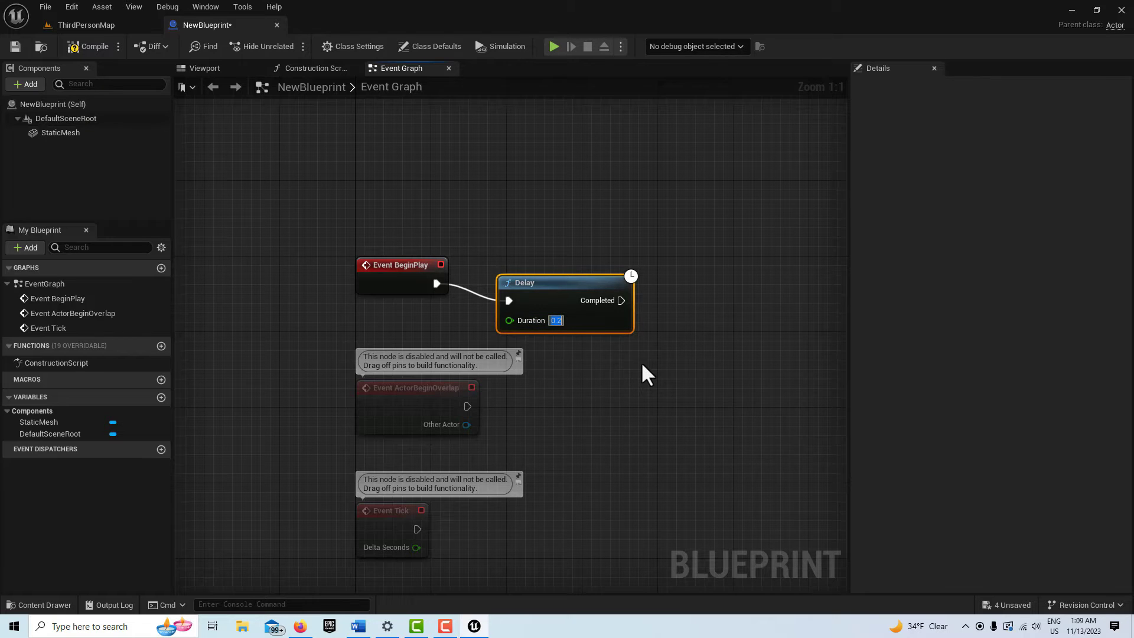
pyautogui.write('7')
pyautogui.press('Return')
# Add a Set Simulate Physics node for the Static Mesh after the Delay, enable Simulate, then compile and save the Blueprint.
pyautogui.moveTo(694, 291); pyautogui.dragTo(535, 315, button='right')
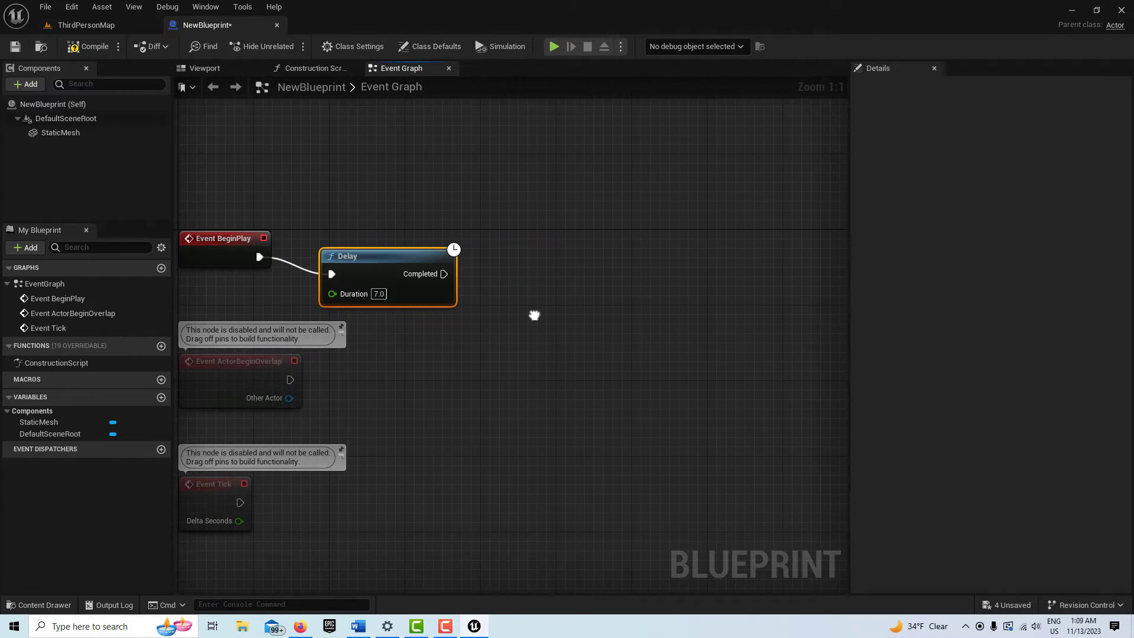
pyautogui.click(70, 131)
pyautogui.moveTo(424, 151); pyautogui.dragTo(523, 242)
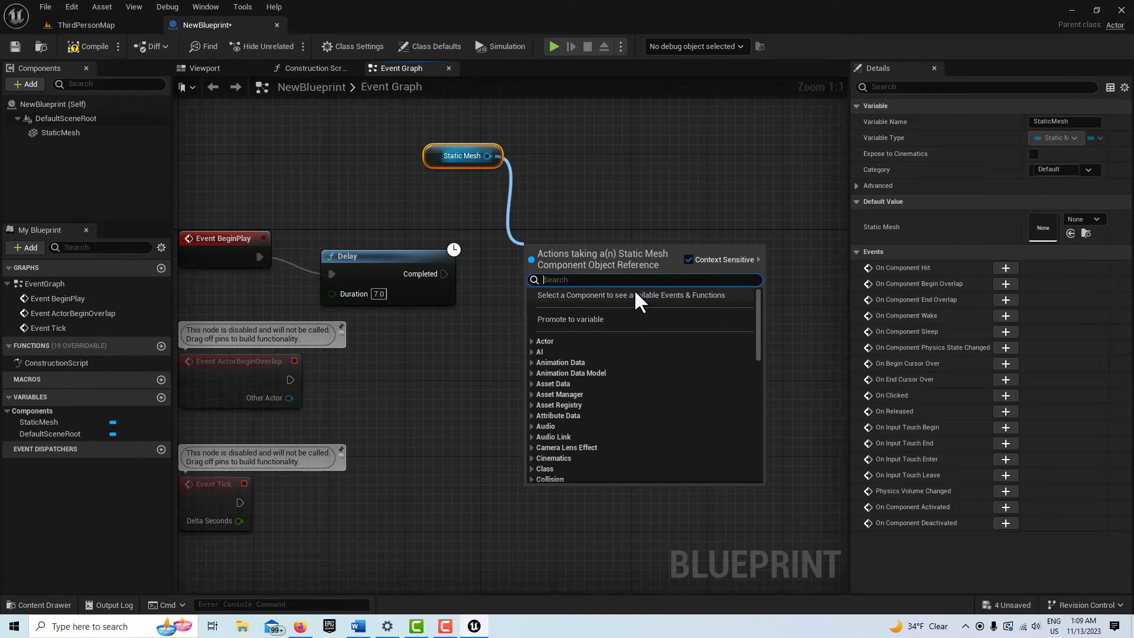
pyautogui.write('ss')
pyautogui.press('BackSpace')
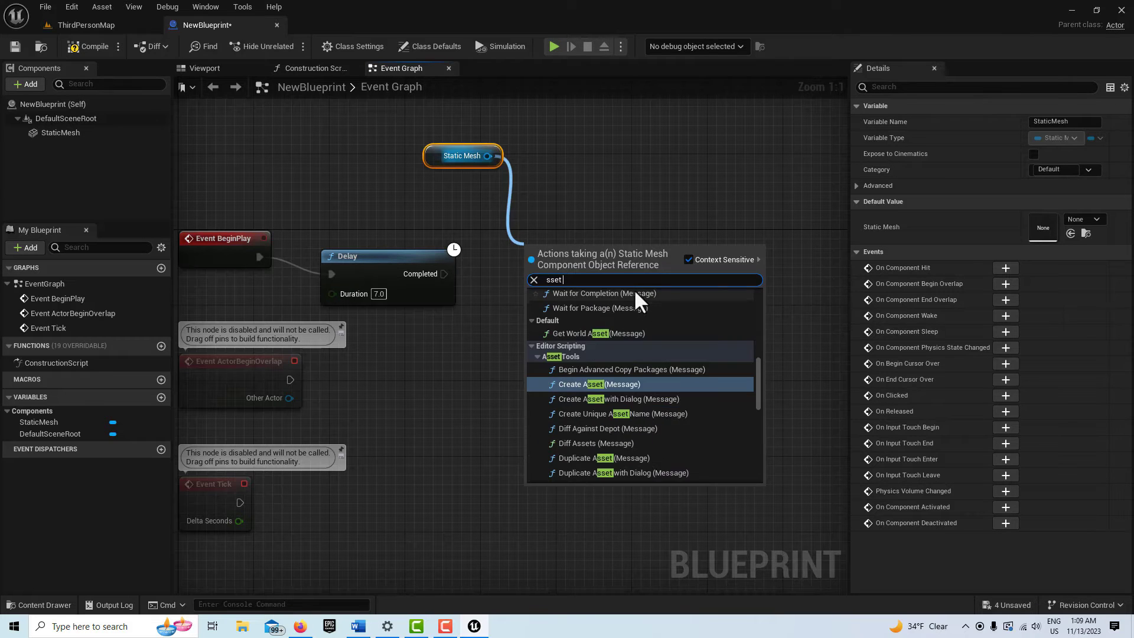
pyautogui.write('et simul')
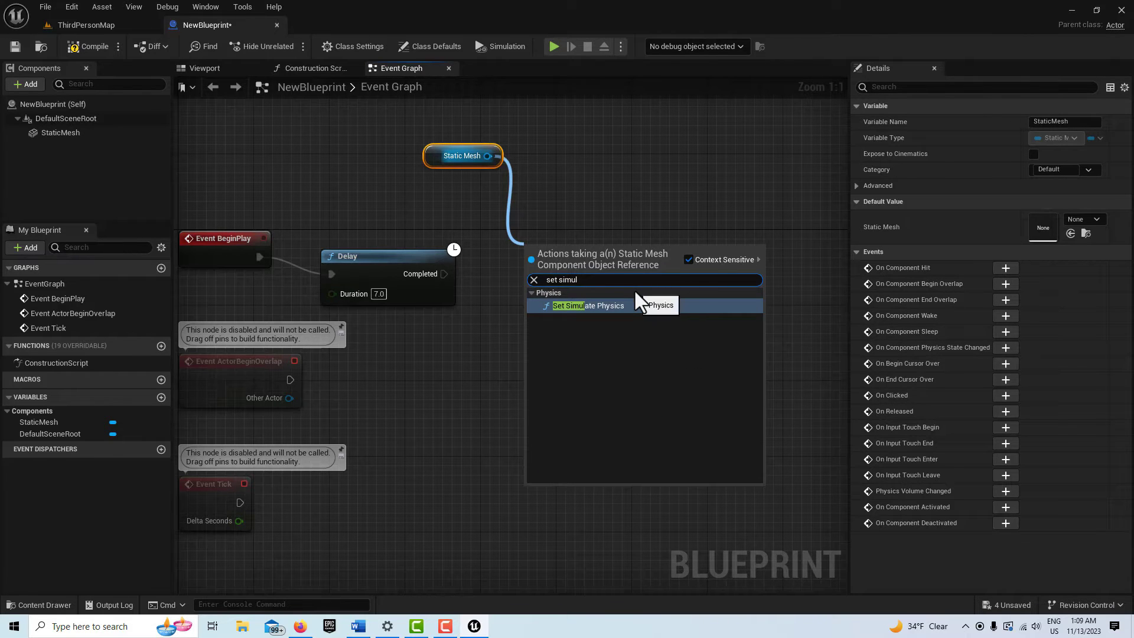
pyautogui.click(615, 304)
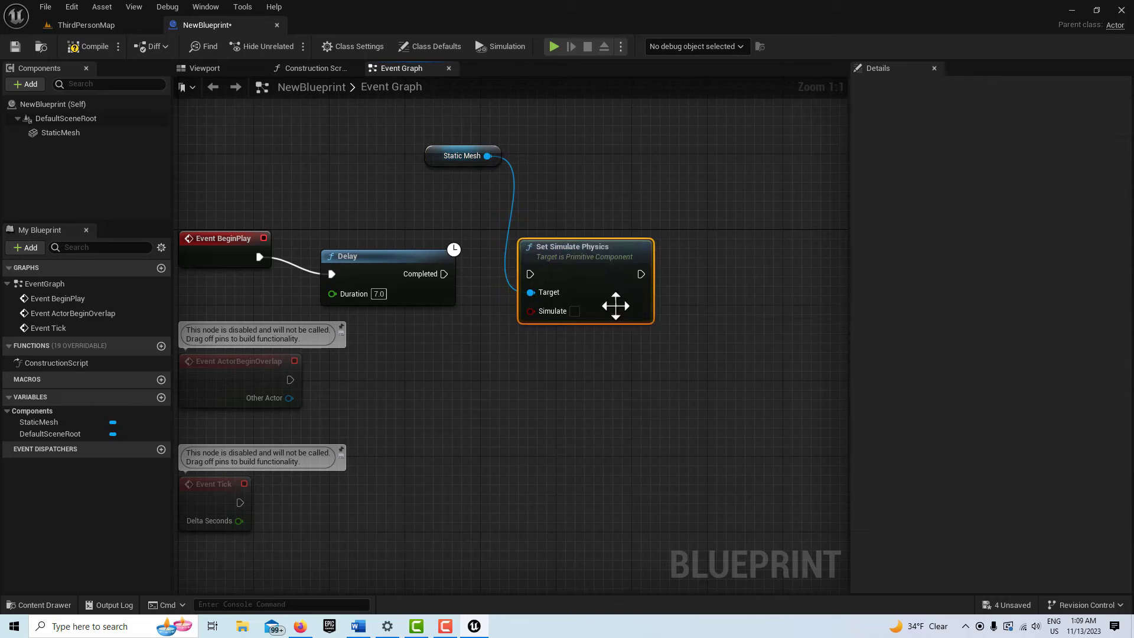
pyautogui.click(593, 311)
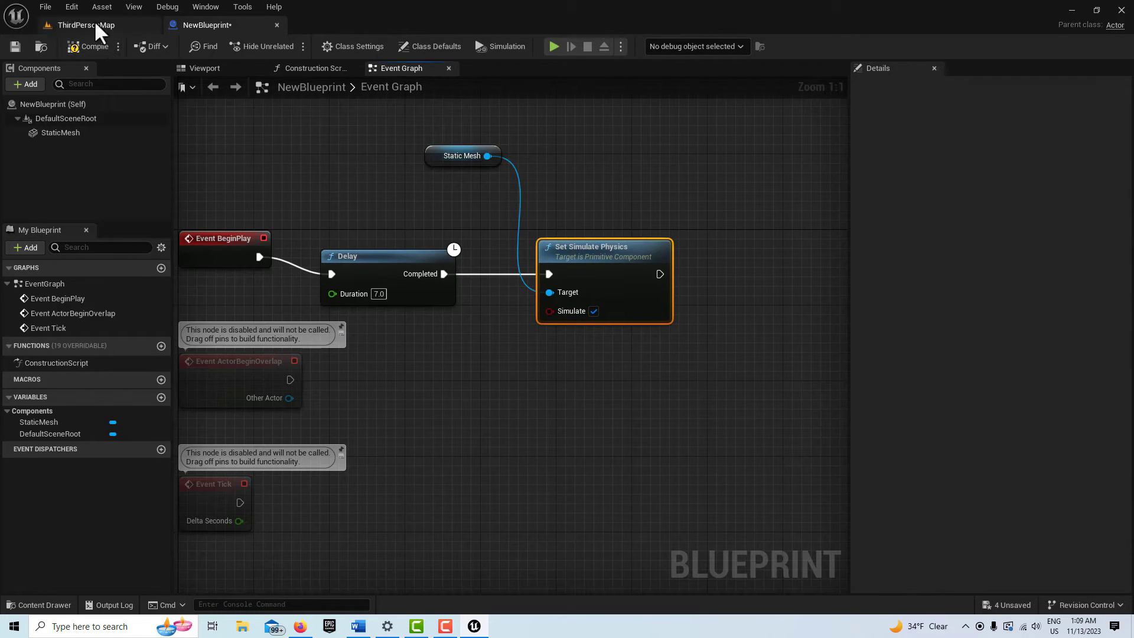
pyautogui.click(22, 50)
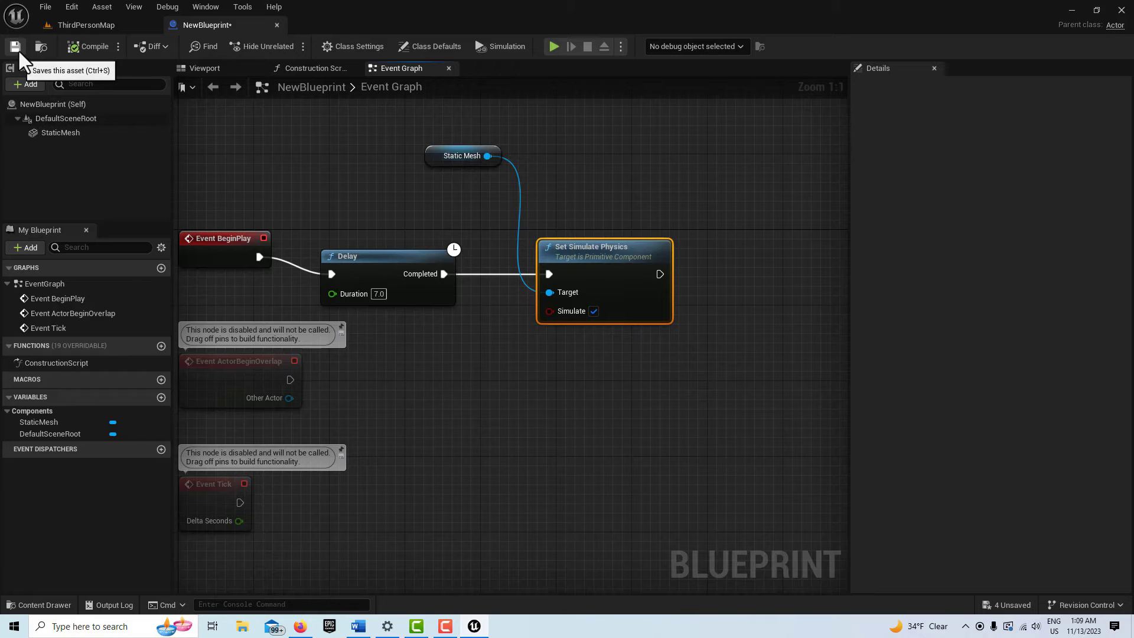
# Place the sphere Blueprint in ThirdPersonMap beside the blue cube and raise it high above the floor along Z.
pyautogui.click(92, 26)
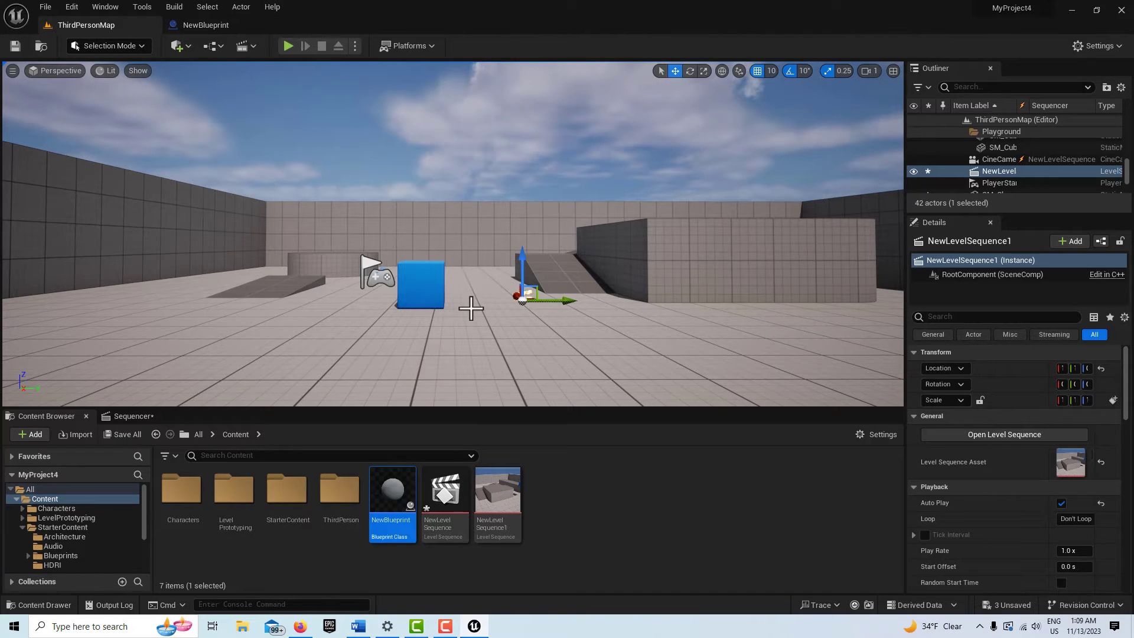
pyautogui.moveTo(397, 488); pyautogui.dragTo(495, 286)
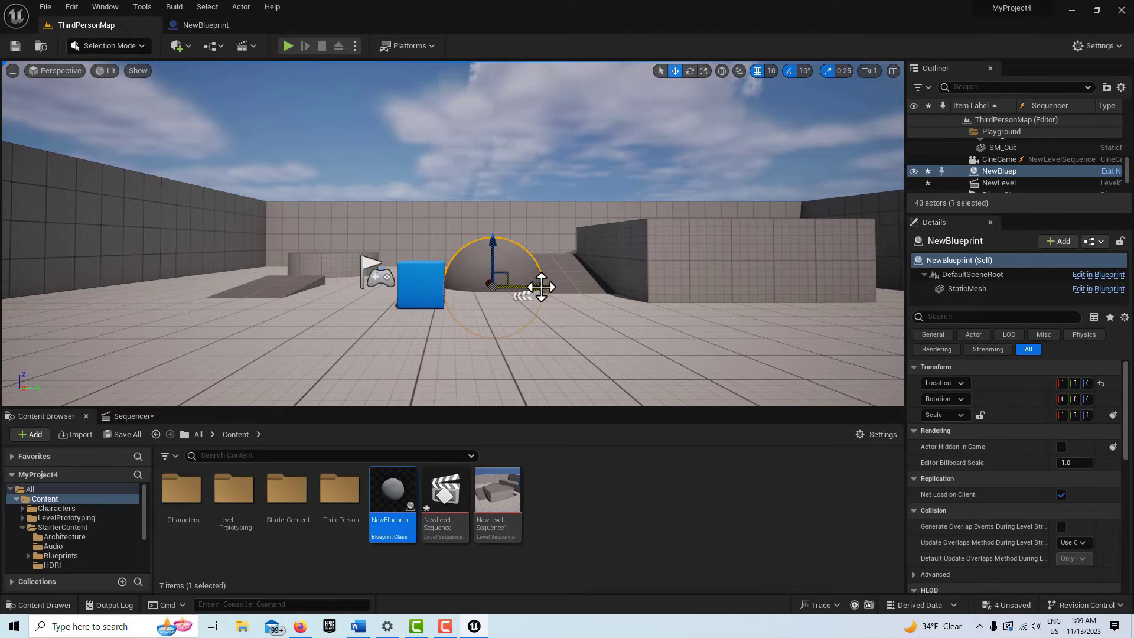
pyautogui.moveTo(537, 289); pyautogui.dragTo(540, 256, button='right')
pyautogui.moveTo(1086, 383); pyautogui.dragTo(1131, 383)
pyautogui.moveTo(286, 350)
pyautogui.mouseDown(button='right')
pyautogui.moveTo(284, 259)
pyautogui.moveTo(248, 384)
pyautogui.moveTo(277, 366)
pyautogui.mouseUp(button='right')
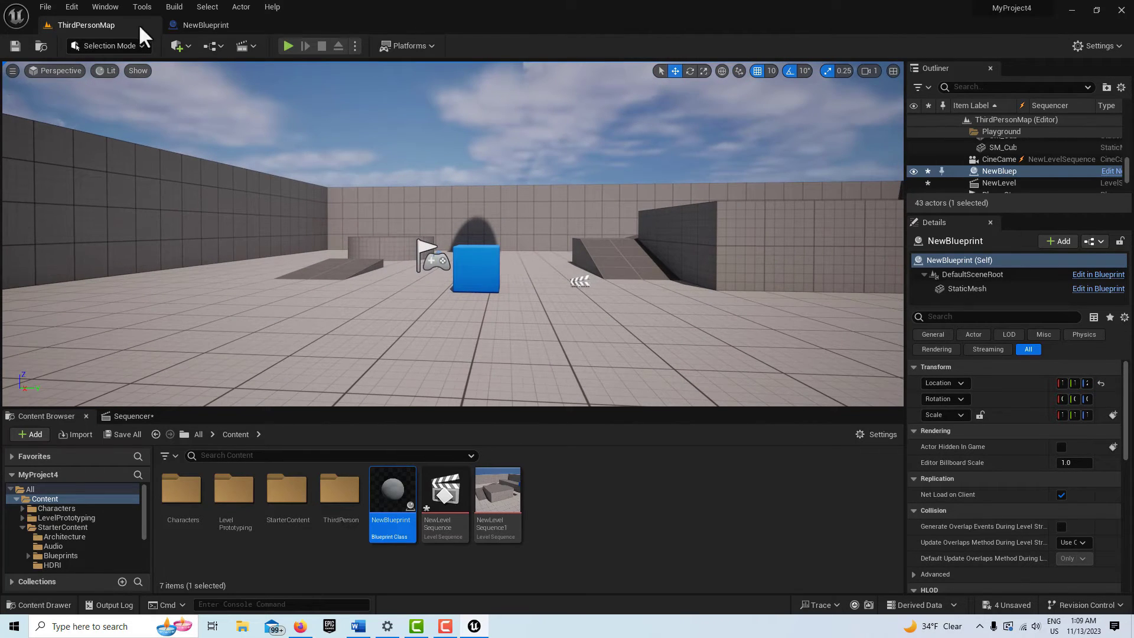
# Play the level twice to test the sphere and cube, viewing NewLevelSequence's movie render settings during the second run, and stop.
pyautogui.click(286, 46)
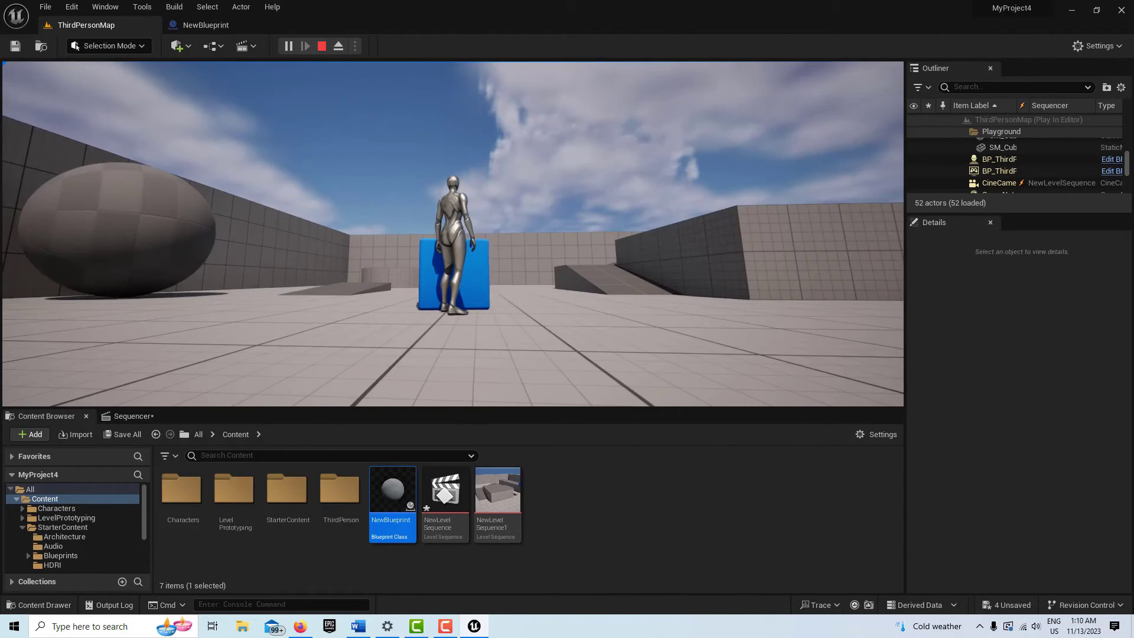
pyautogui.press('Escape')
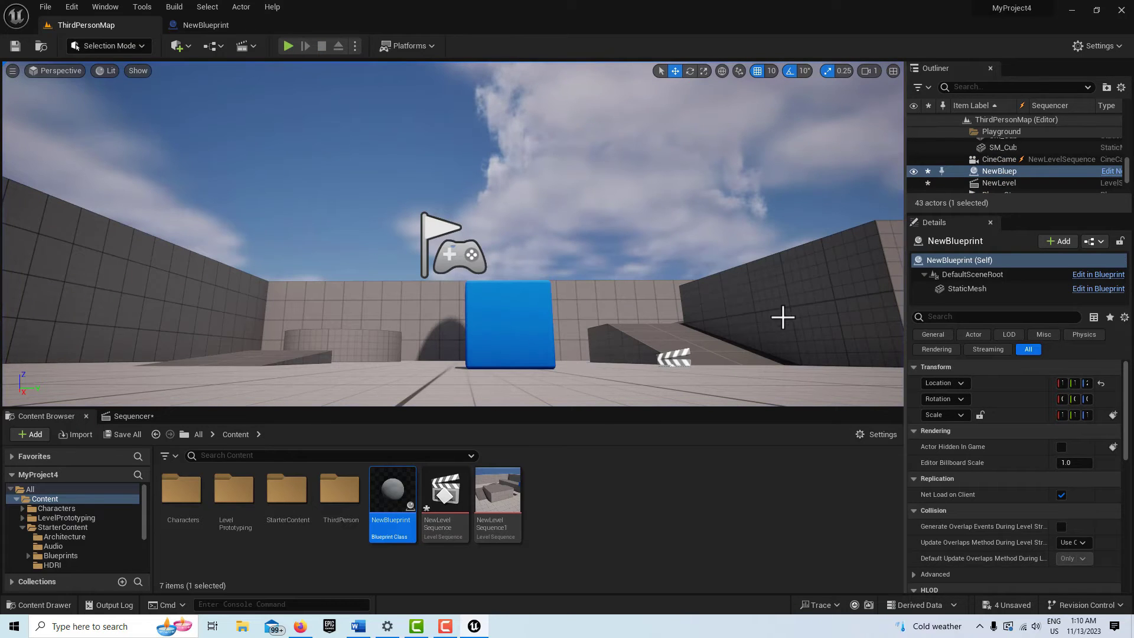
pyautogui.click(287, 45)
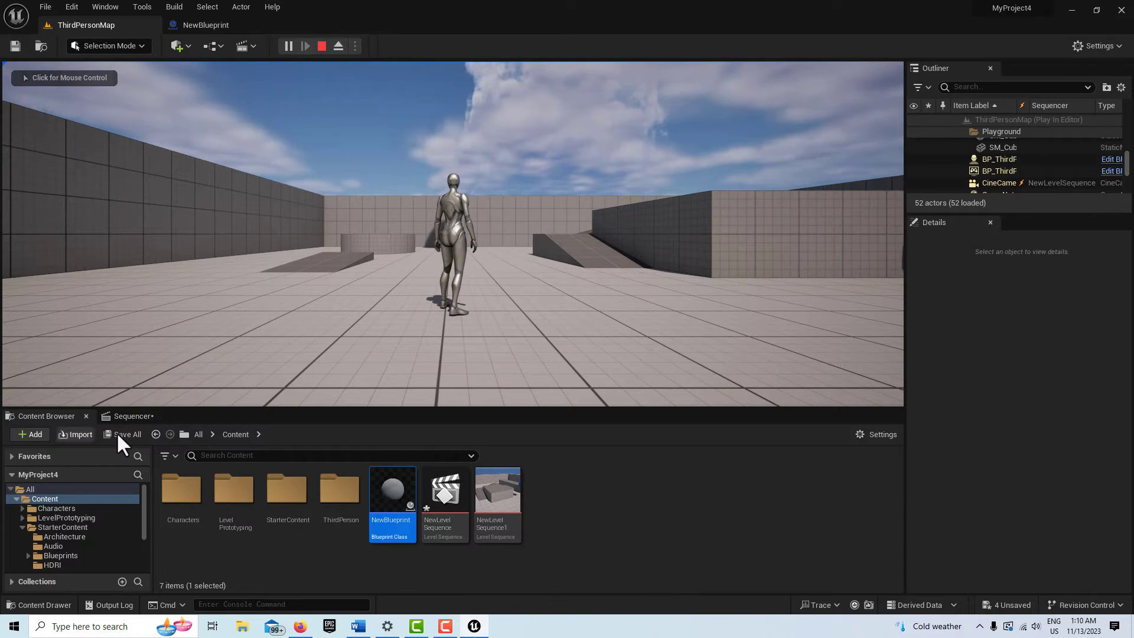
pyautogui.doubleClick(466, 502)
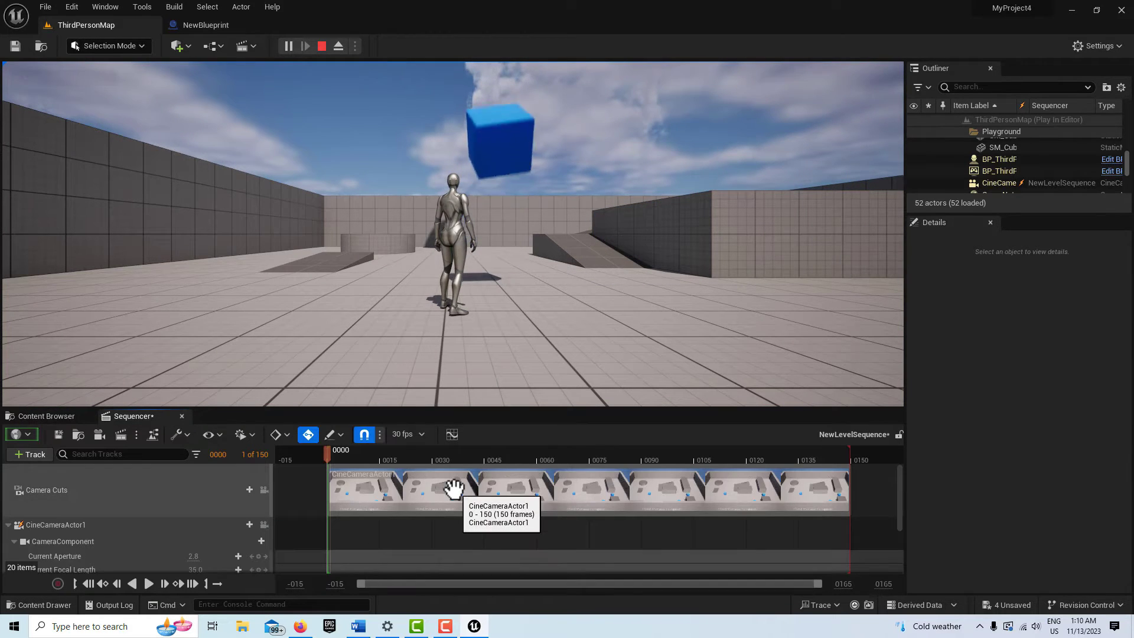
pyautogui.click(122, 437)
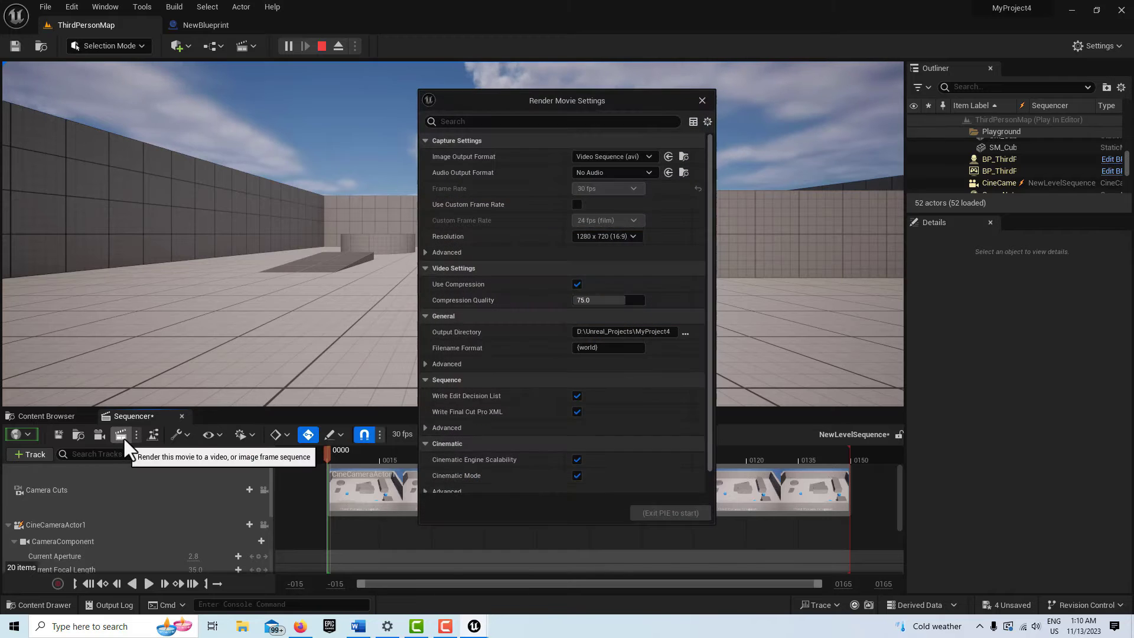
pyautogui.click(700, 101)
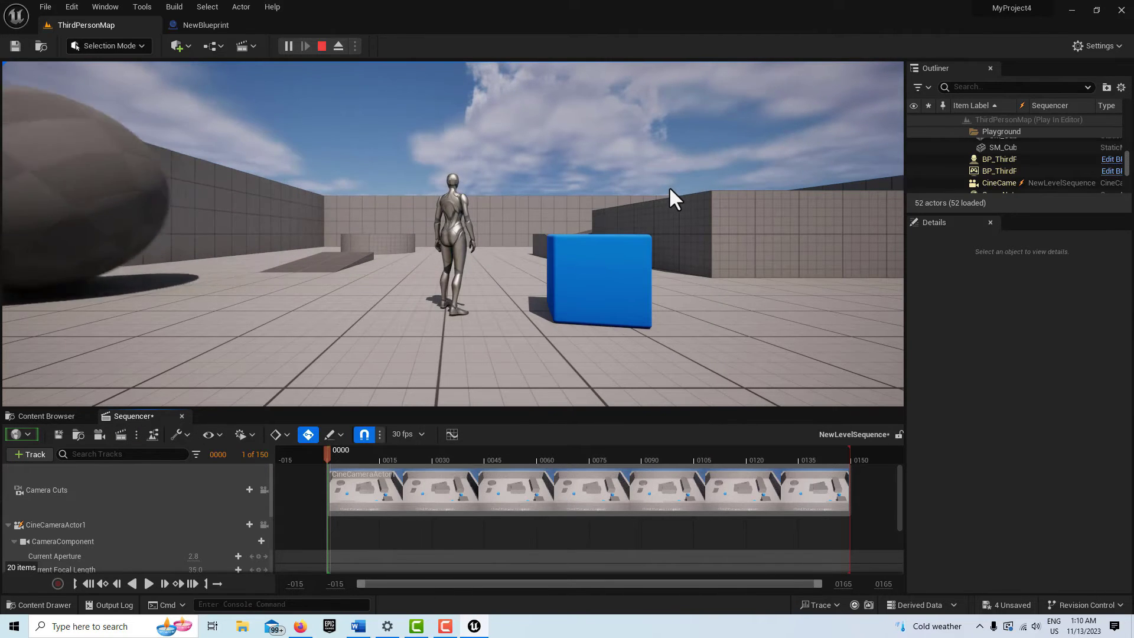
pyautogui.click(669, 186)
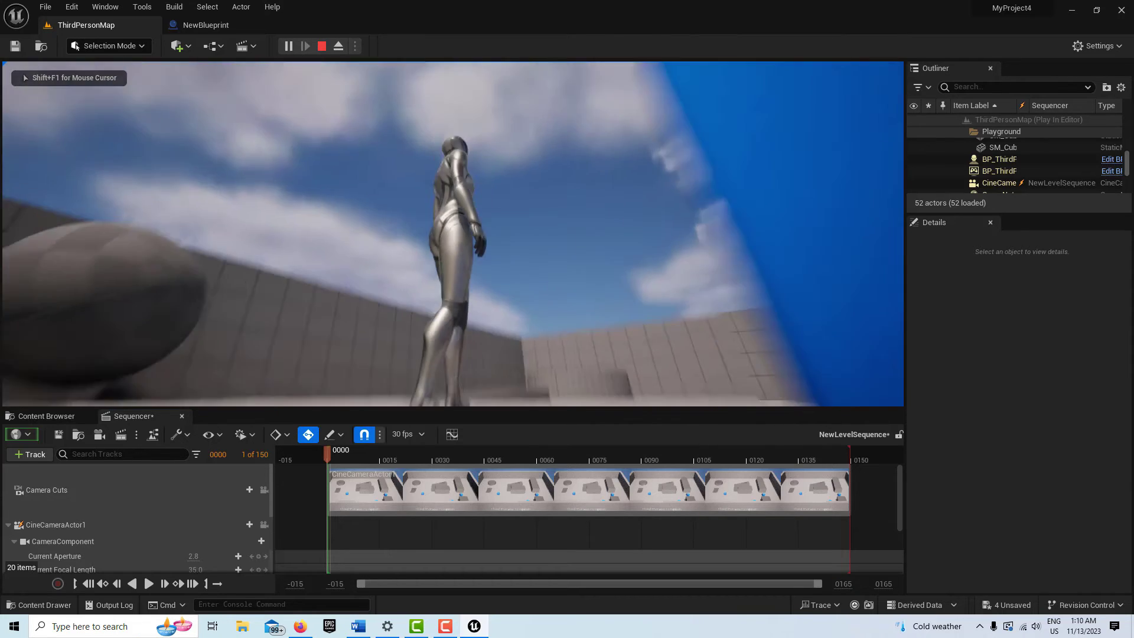
pyautogui.press('Escape')
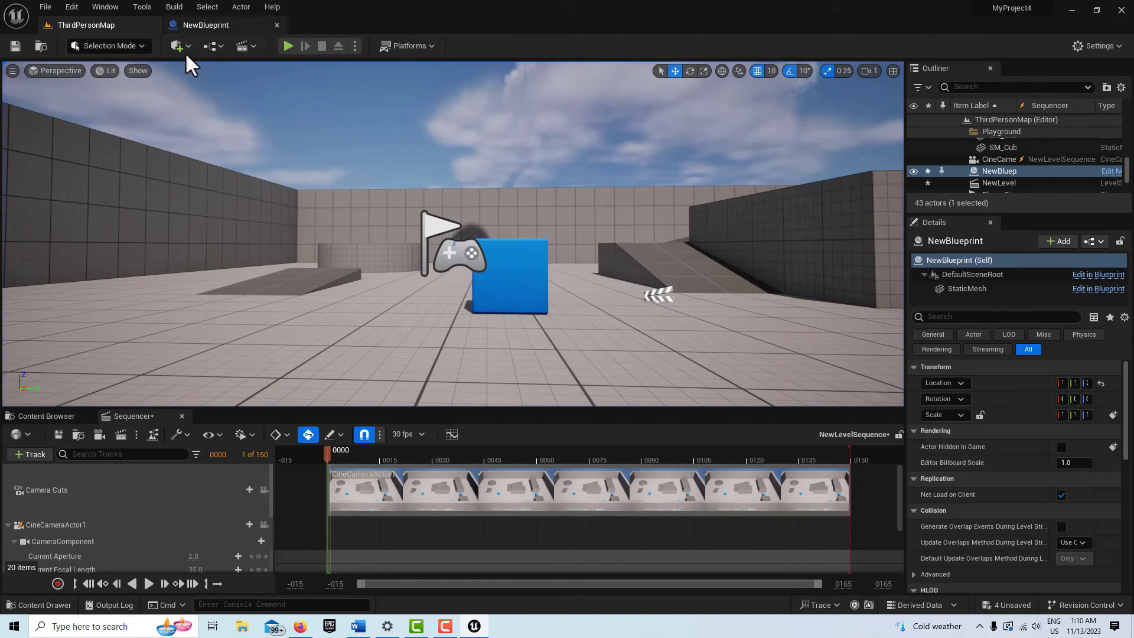
# Close the Sequencer and open BP_ThirdPersonCharacter from the Blueprints folder inside ThirdPerson.
pyautogui.click(182, 416)
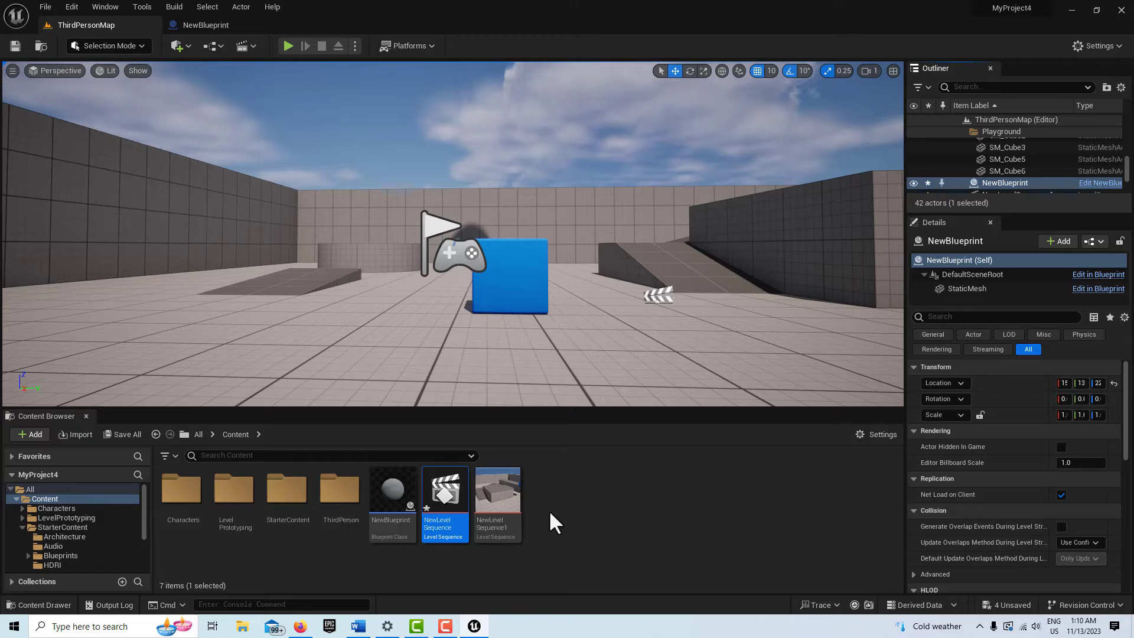
pyautogui.scroll(-3, 59, 522)
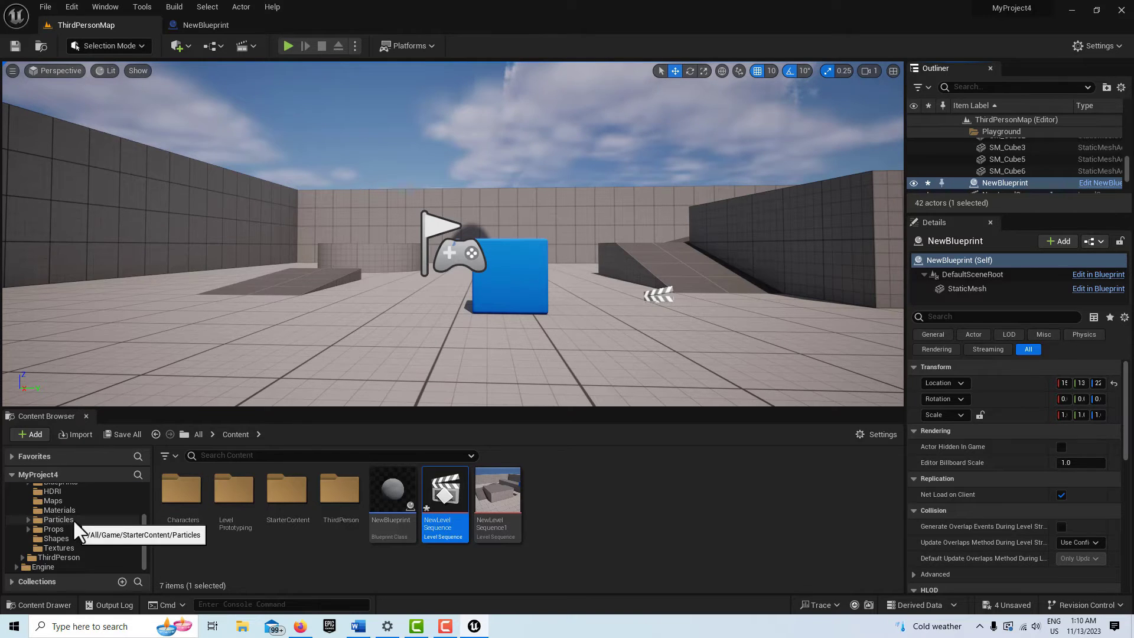
pyautogui.click(65, 555)
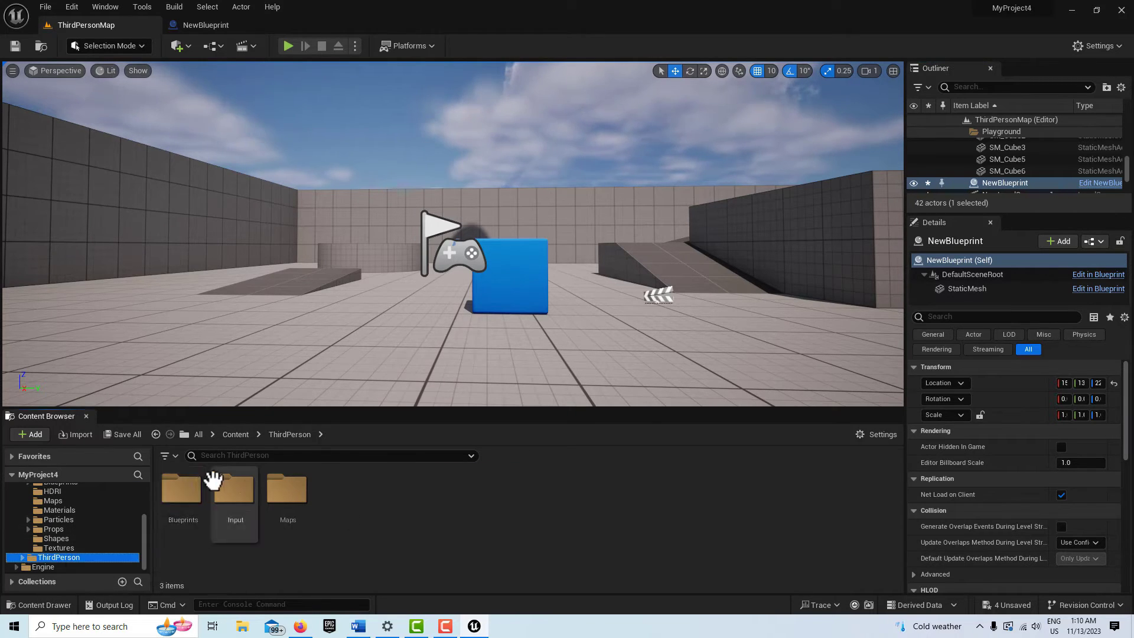
pyautogui.doubleClick(178, 484)
pyautogui.doubleClick(179, 499)
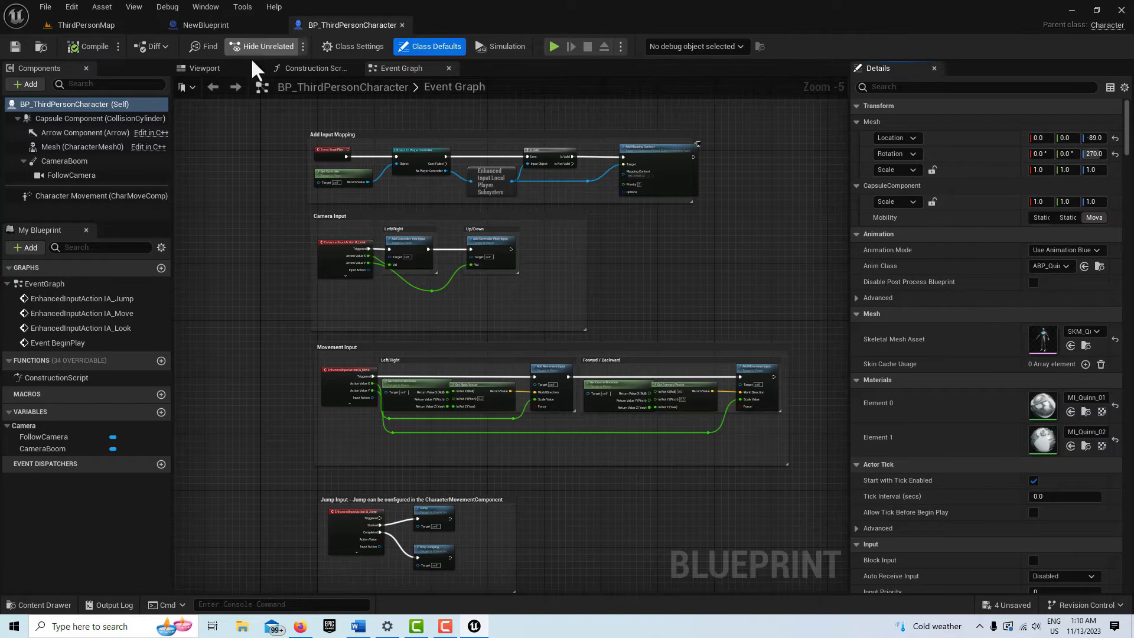
# In the character Blueprint's viewport, move FollowCamera ahead of the character to X 580, raise it along Z, and save.
pyautogui.click(205, 63)
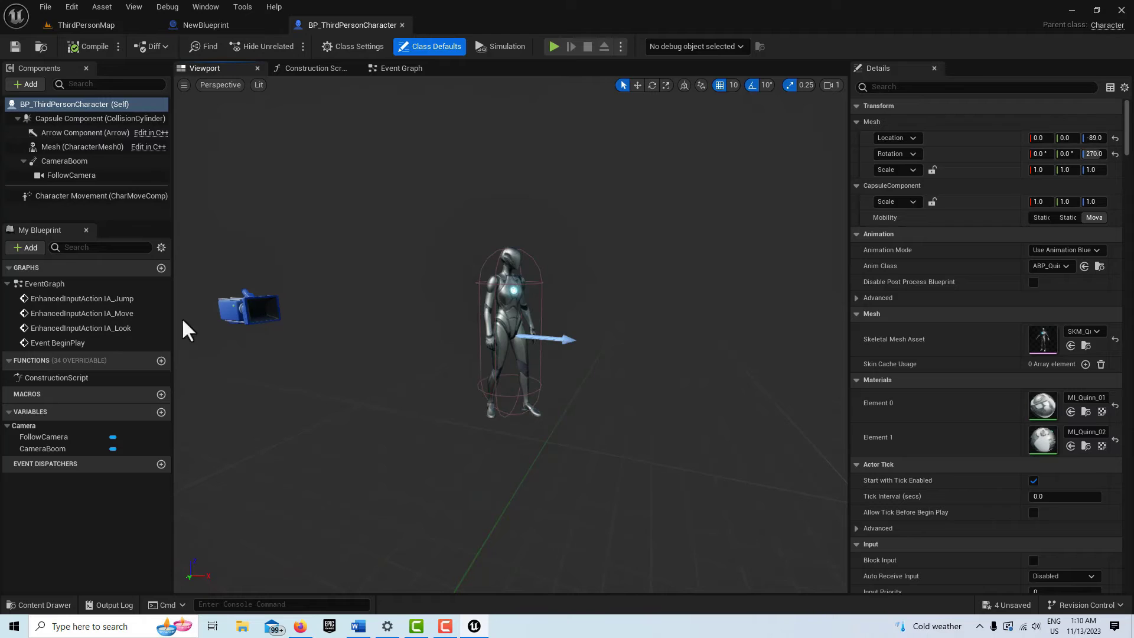
pyautogui.click(239, 304)
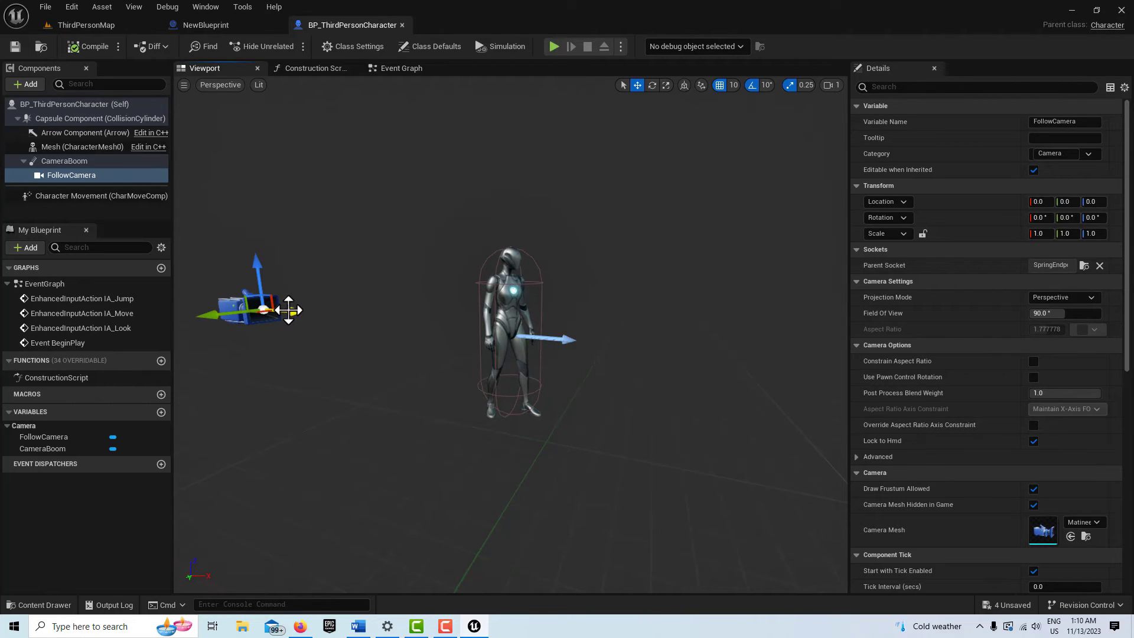
pyautogui.moveTo(288, 310); pyautogui.dragTo(678, 347)
pyautogui.moveTo(762, 358); pyautogui.dragTo(787, 361)
pyautogui.scroll(-5, 1012, 379)
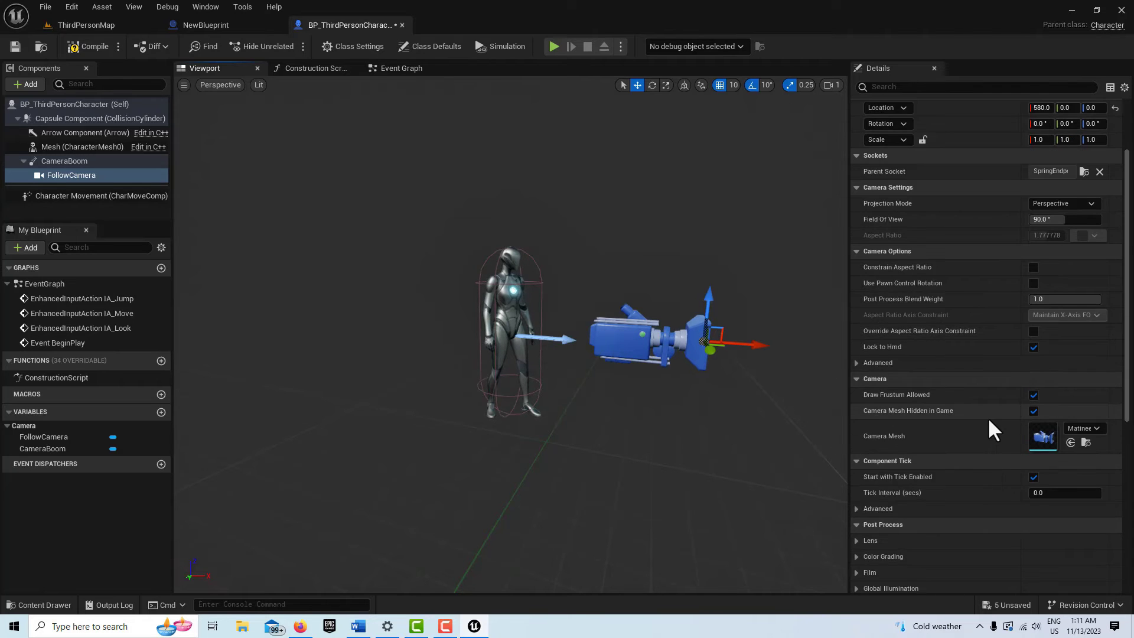
pyautogui.scroll(3, 986, 427)
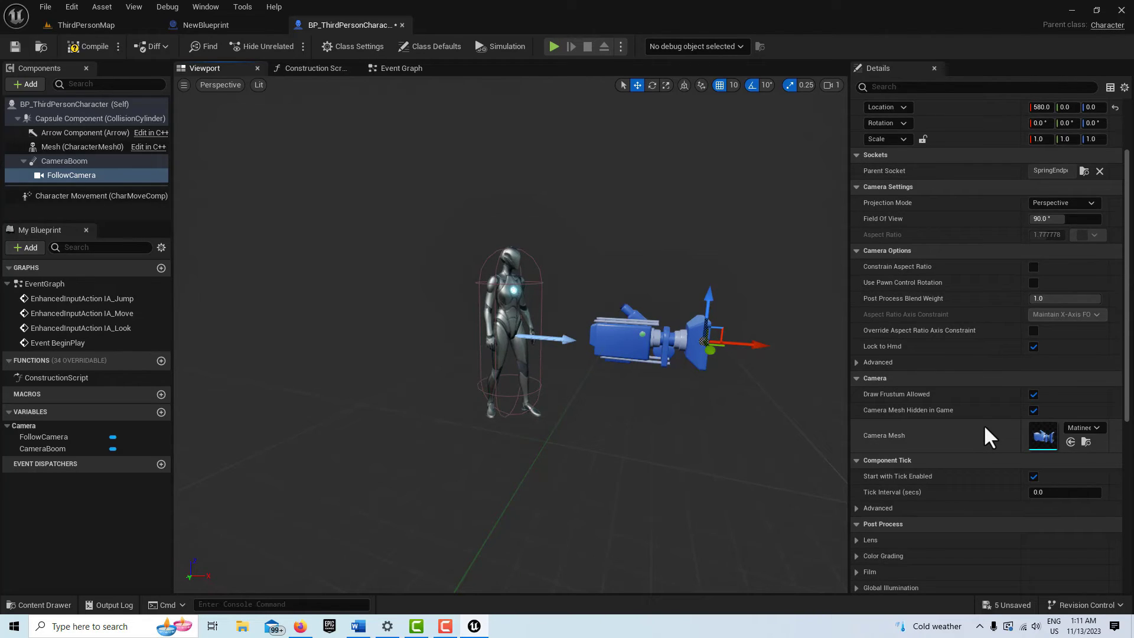
pyautogui.scroll(2, 984, 424)
pyautogui.moveTo(711, 300); pyautogui.dragTo(709, 235)
pyautogui.click(15, 47)
# Play ThirdPersonMap twice, moving the character through the level to test the repositioned camera, and stop each run.
pyautogui.click(84, 24)
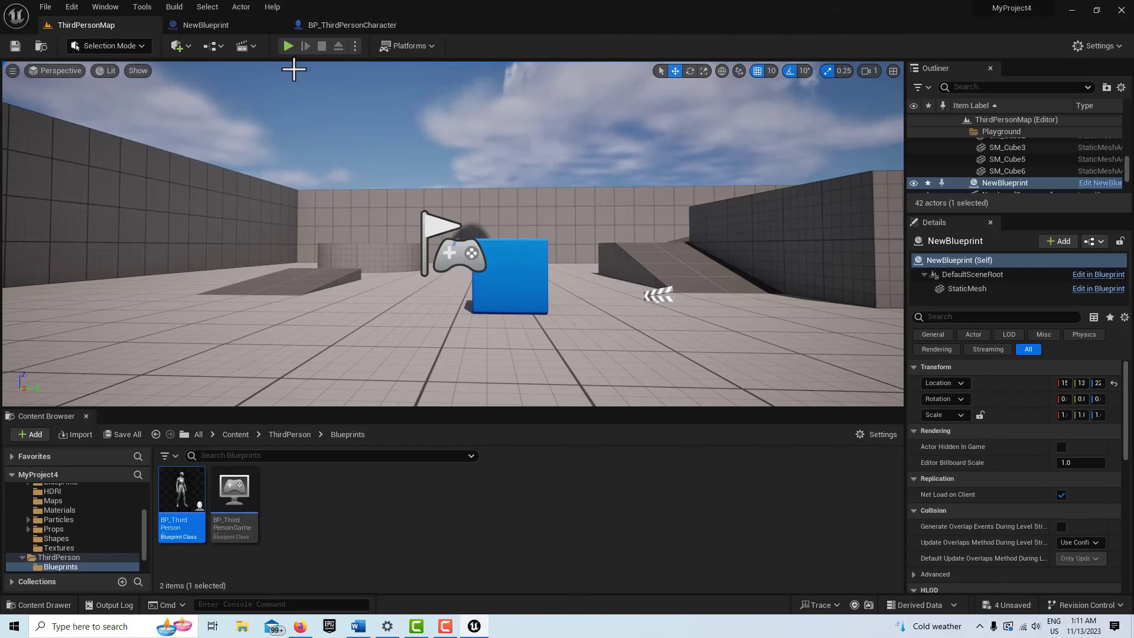
pyautogui.click(288, 45)
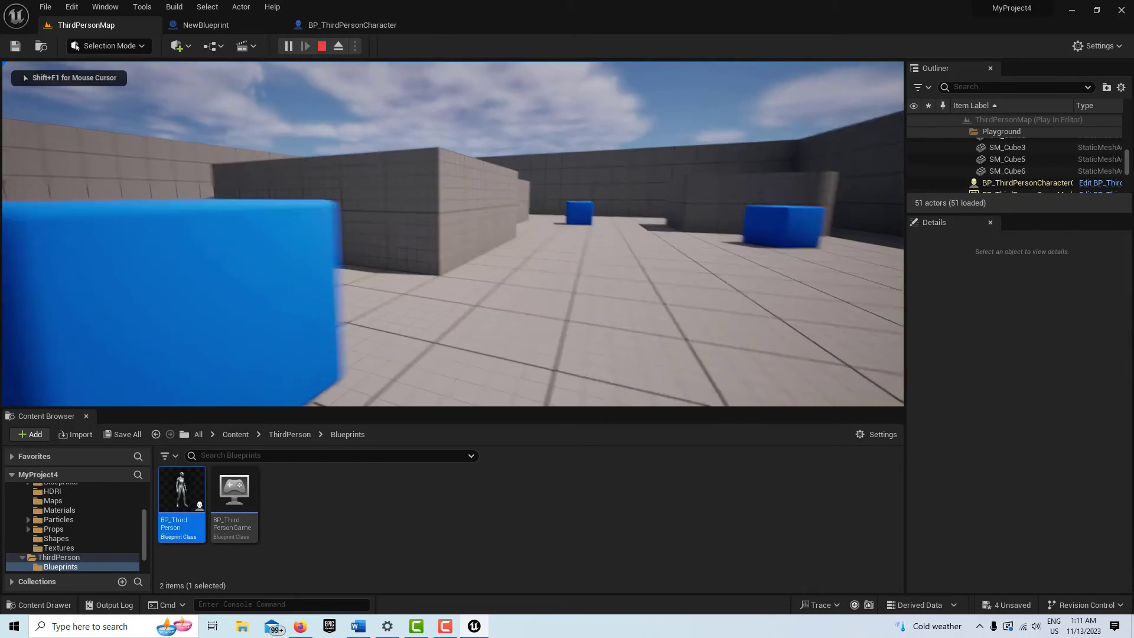
pyautogui.press('w')
pyautogui.press('w')
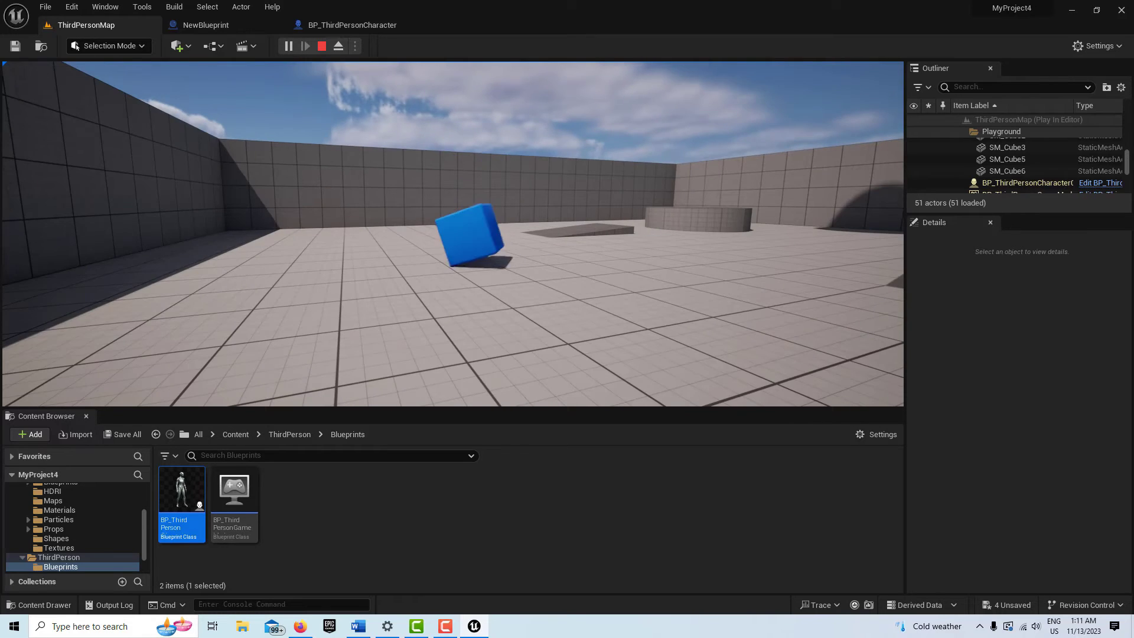
pyautogui.press('Escape')
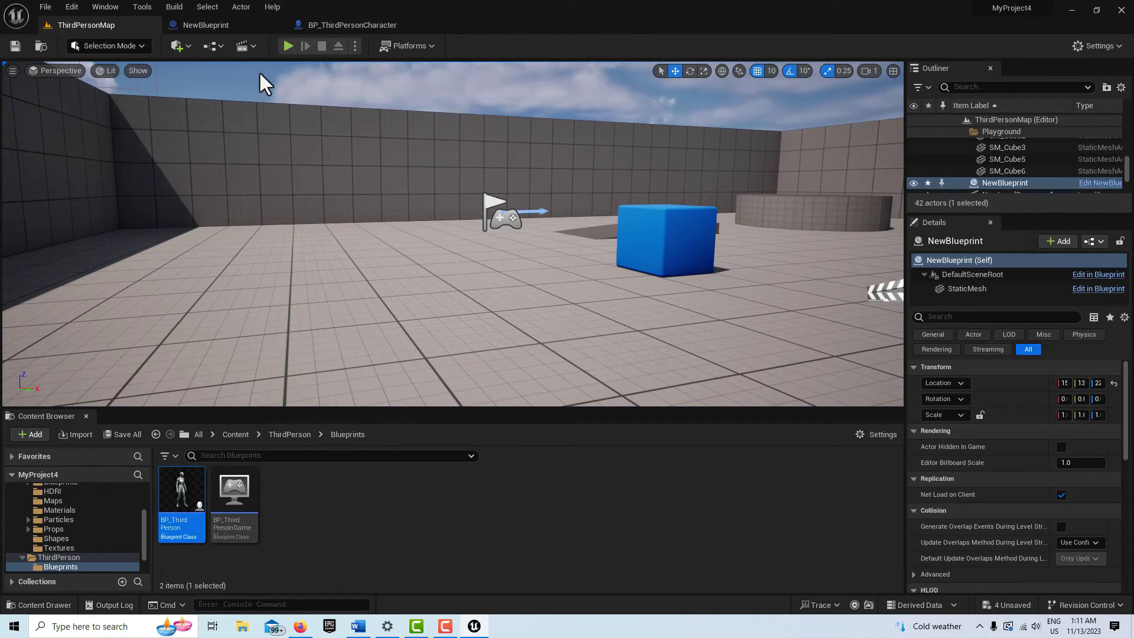
pyautogui.click(289, 45)
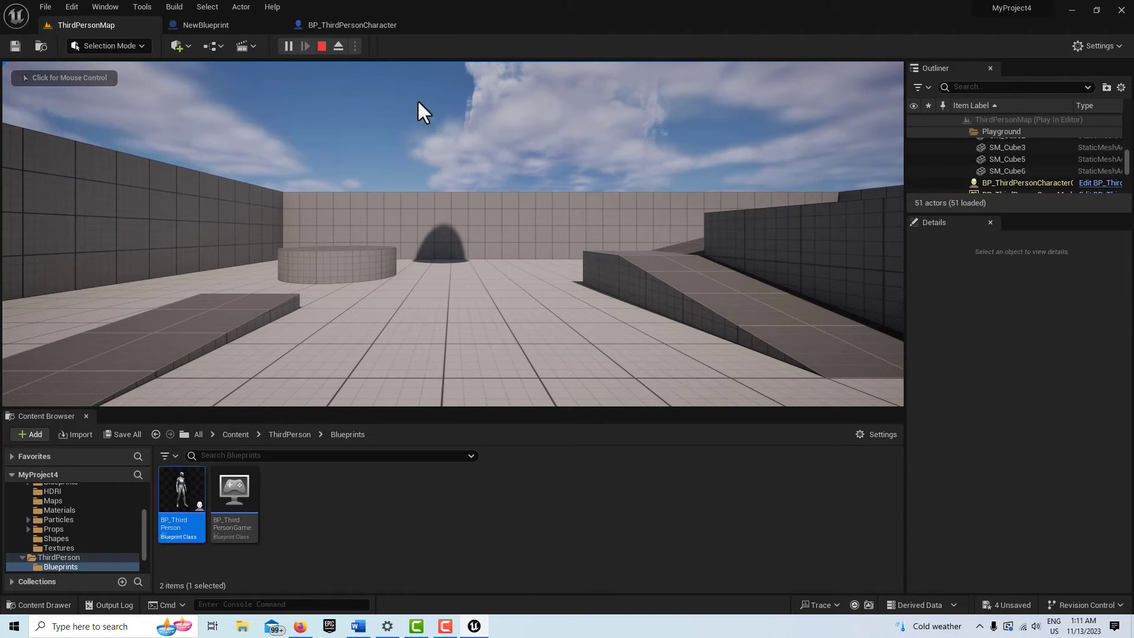
pyautogui.click(417, 223)
pyautogui.press('w')
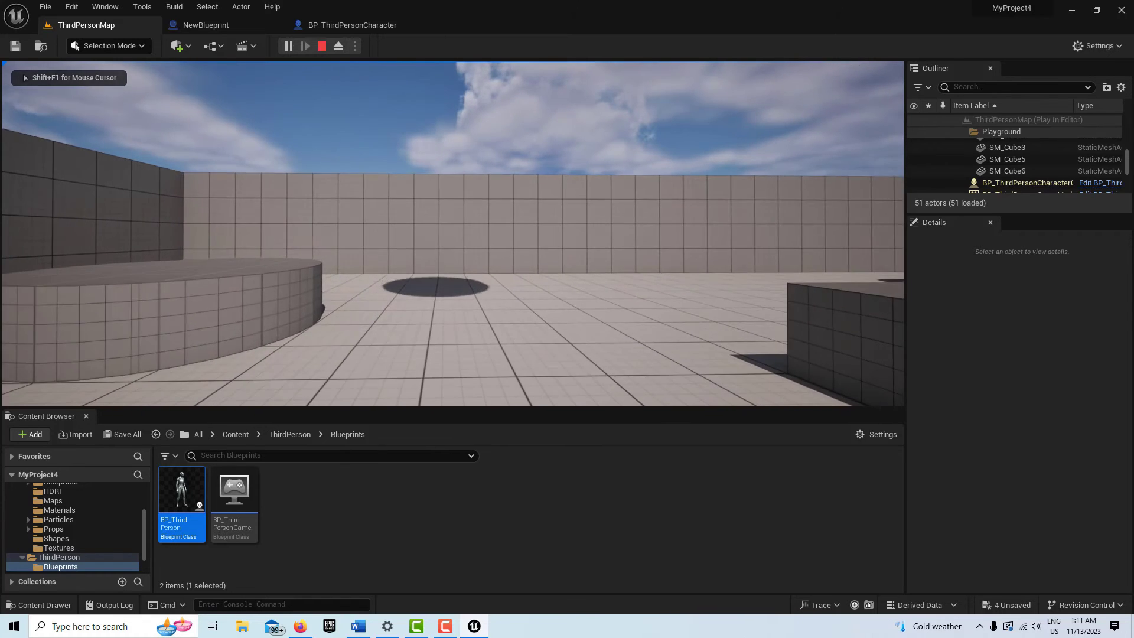
pyautogui.press('Escape')
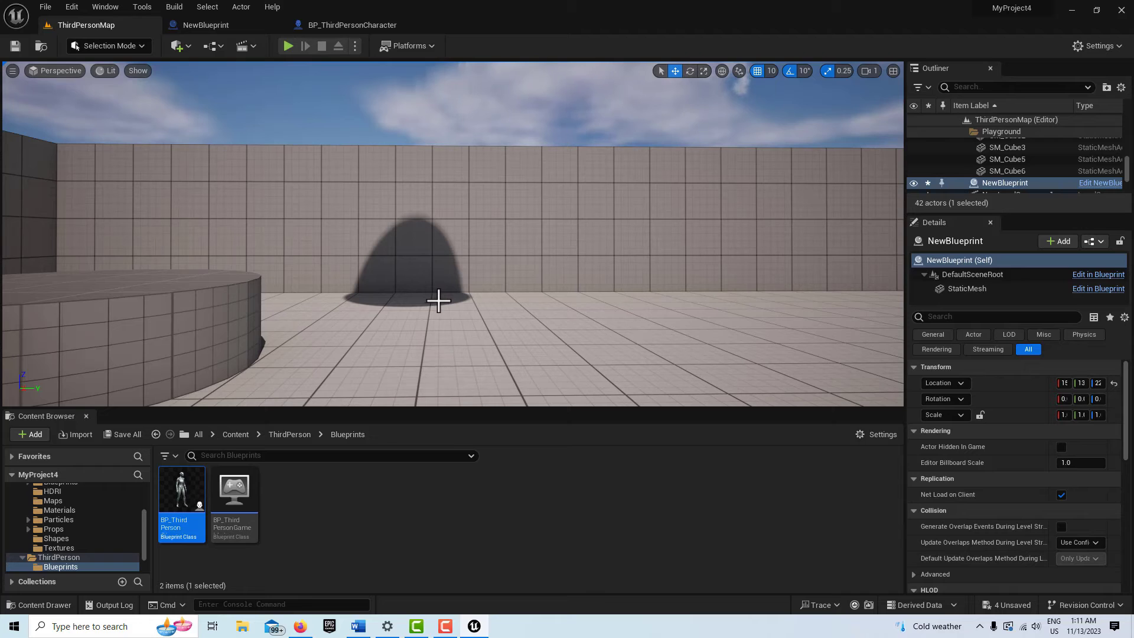
# Open the Take Recorder and add Player as a recording source.
pyautogui.click(104, 7)
pyautogui.moveTo(153, 40)
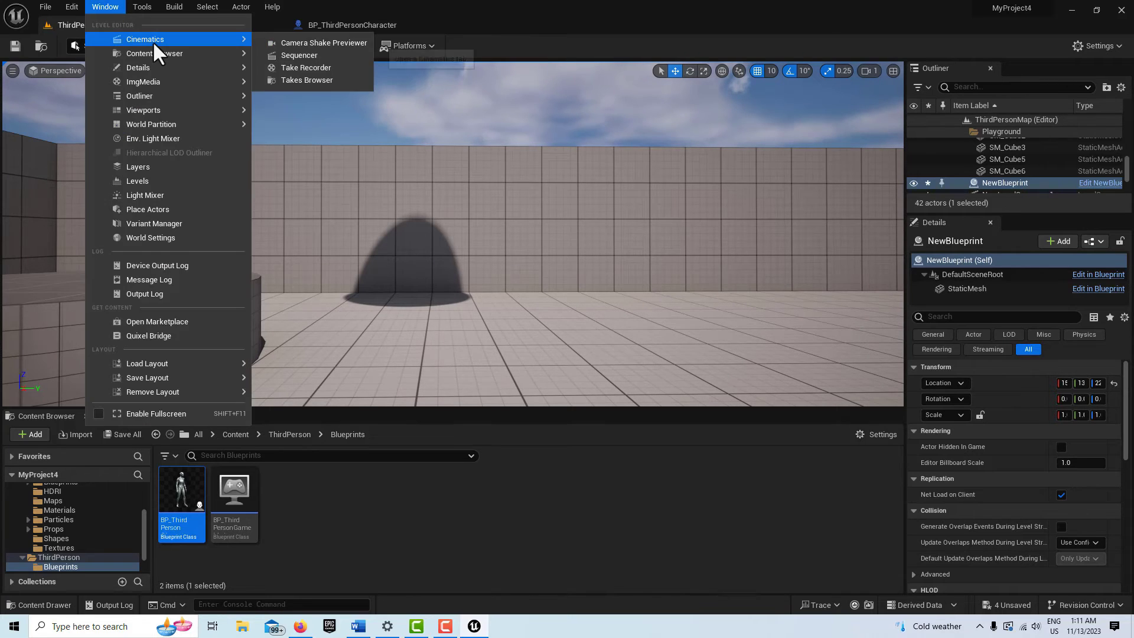
pyautogui.click(327, 70)
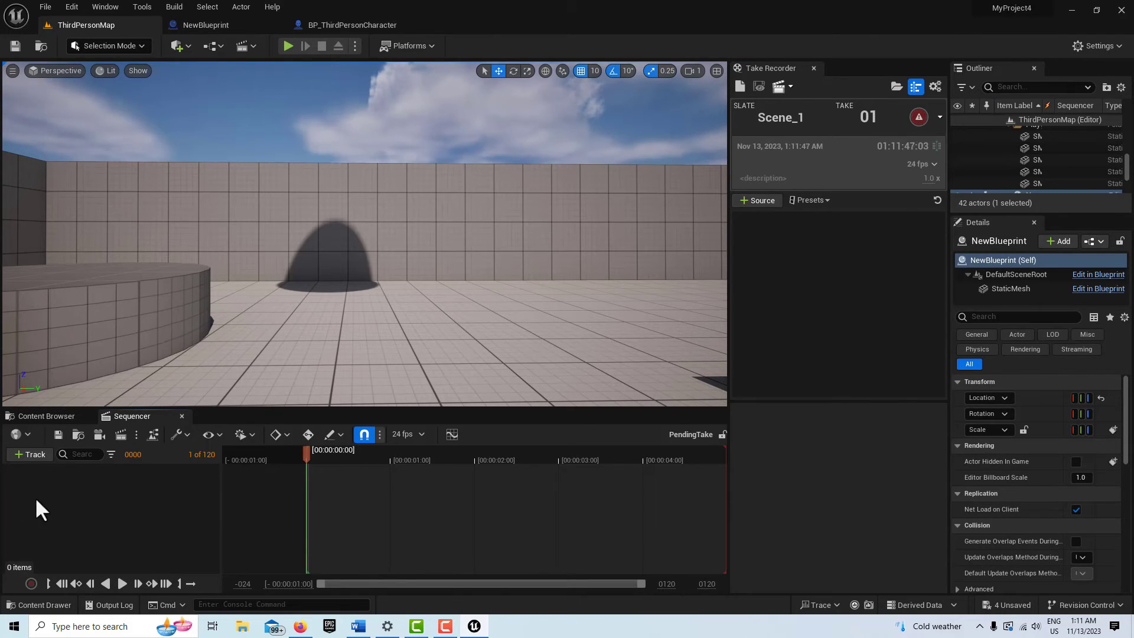
pyautogui.click(757, 200)
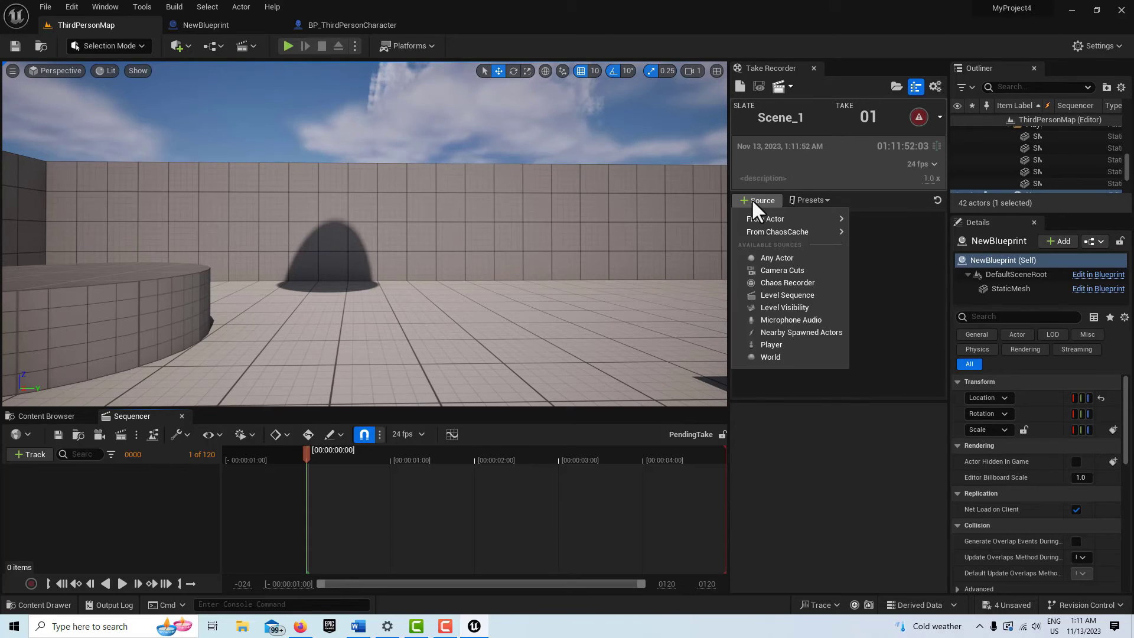
pyautogui.click(782, 345)
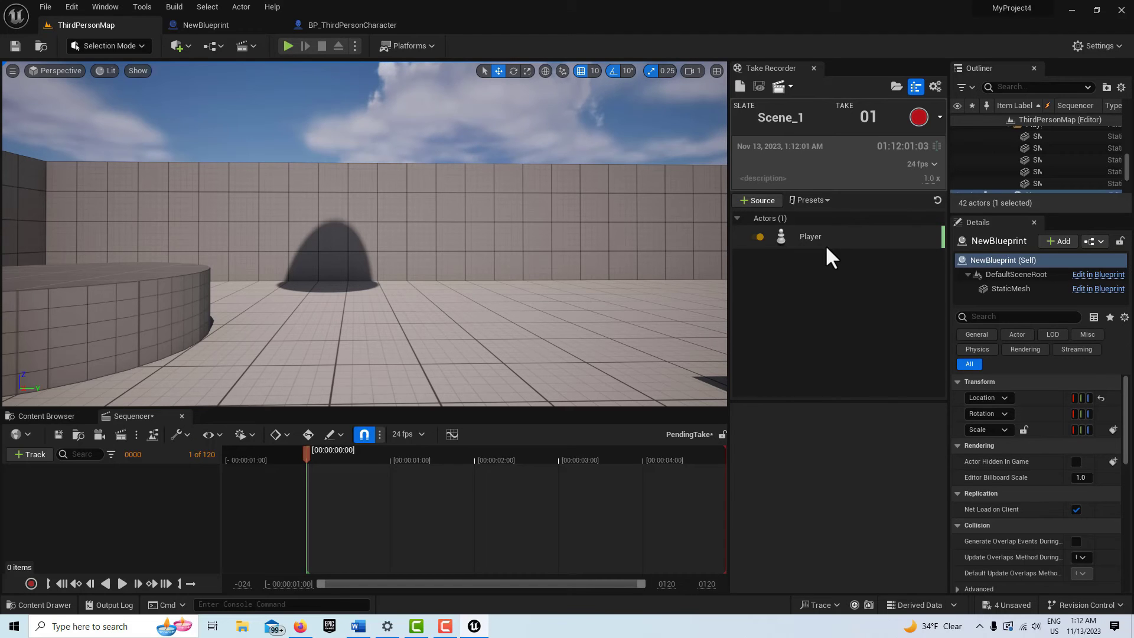
# Play the level and record take 01 of Scene_1 for about ten seconds, then stop the recording.
pyautogui.click(287, 47)
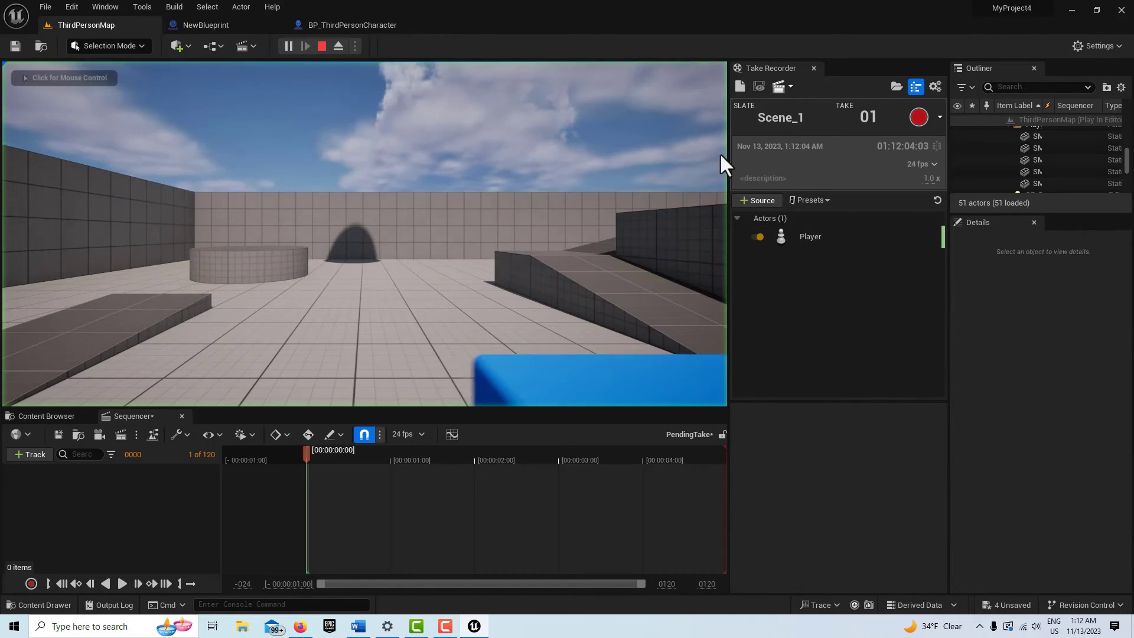
pyautogui.click(919, 117)
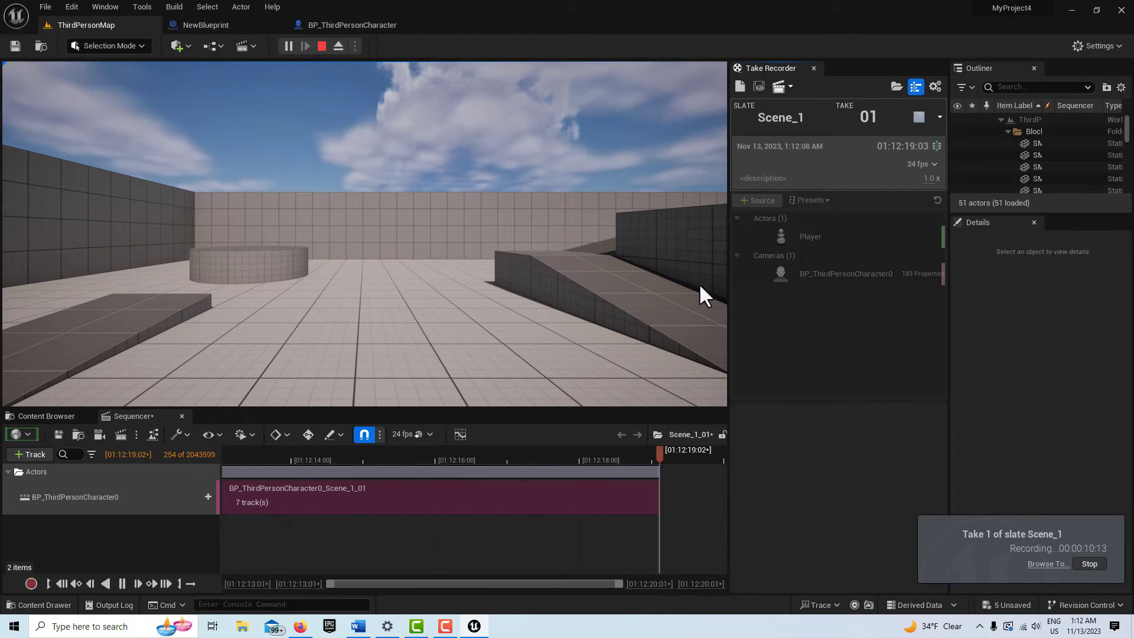
pyautogui.click(919, 118)
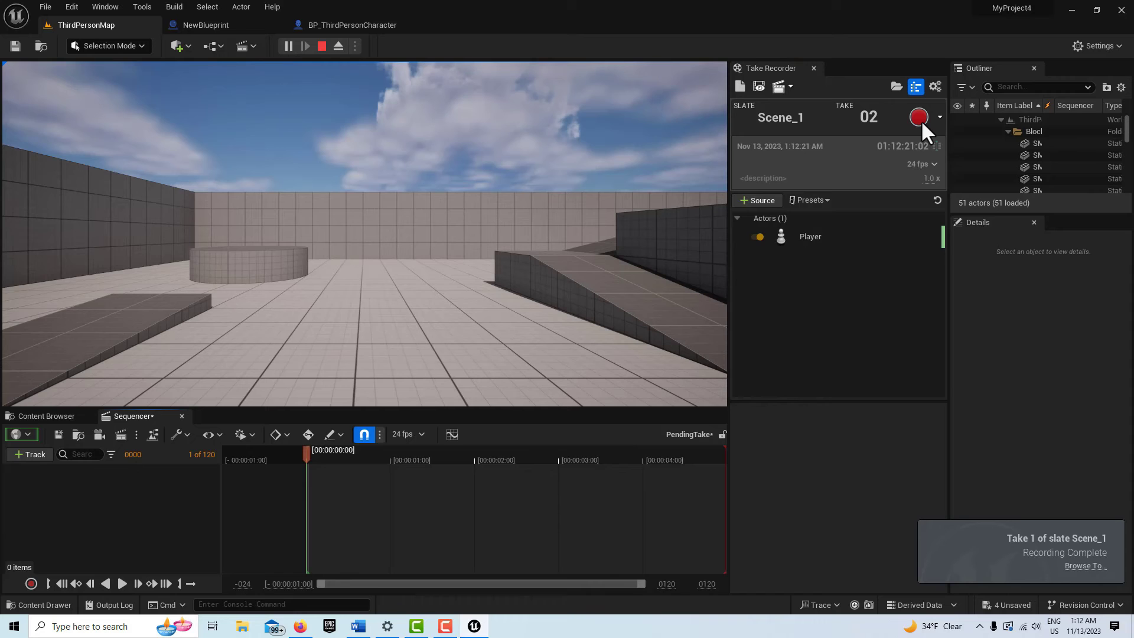
# Open the recorded Scene_1_01 level sequence from Cinematics/Takes/2023-11-13 and play it through in the Camera Cuts view.
pyautogui.click(47, 416)
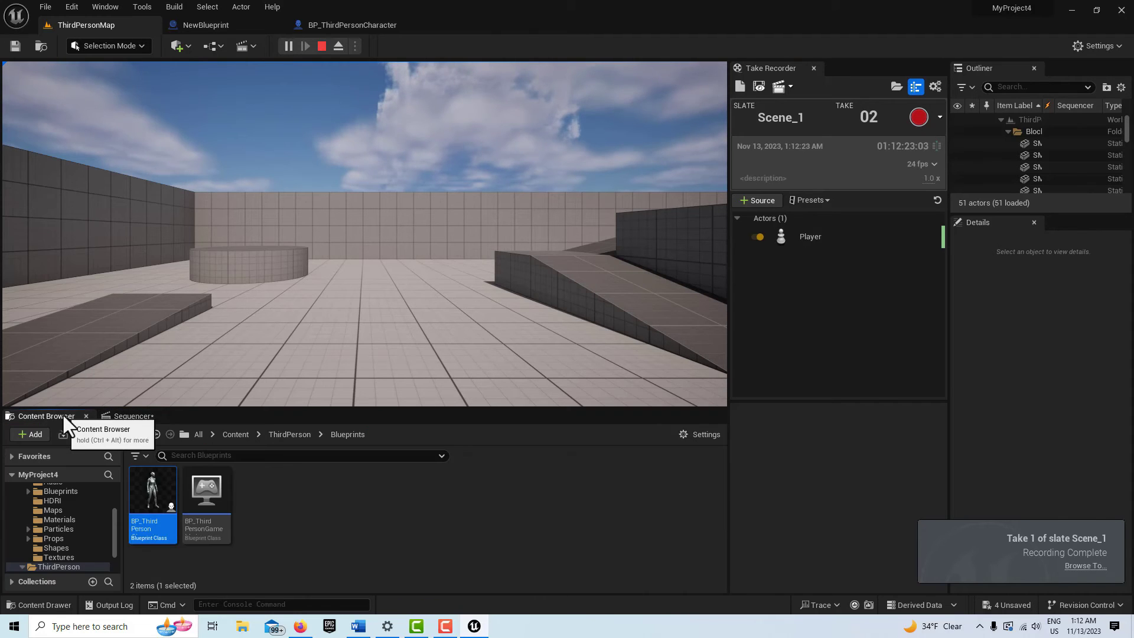
pyautogui.scroll(5, 89, 529)
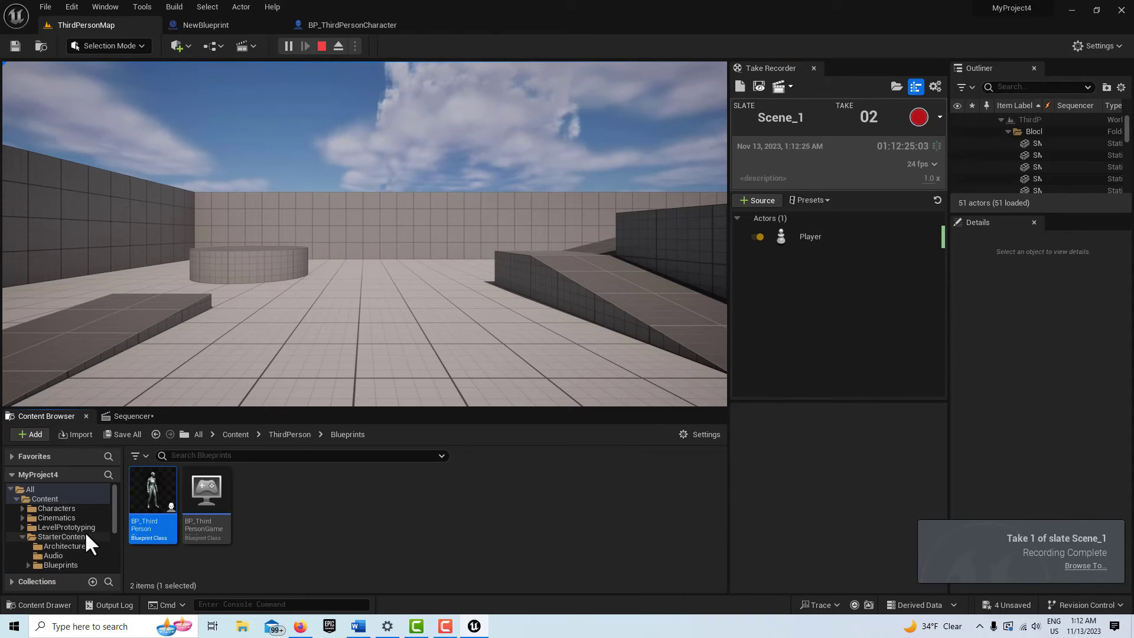
pyautogui.doubleClick(66, 517)
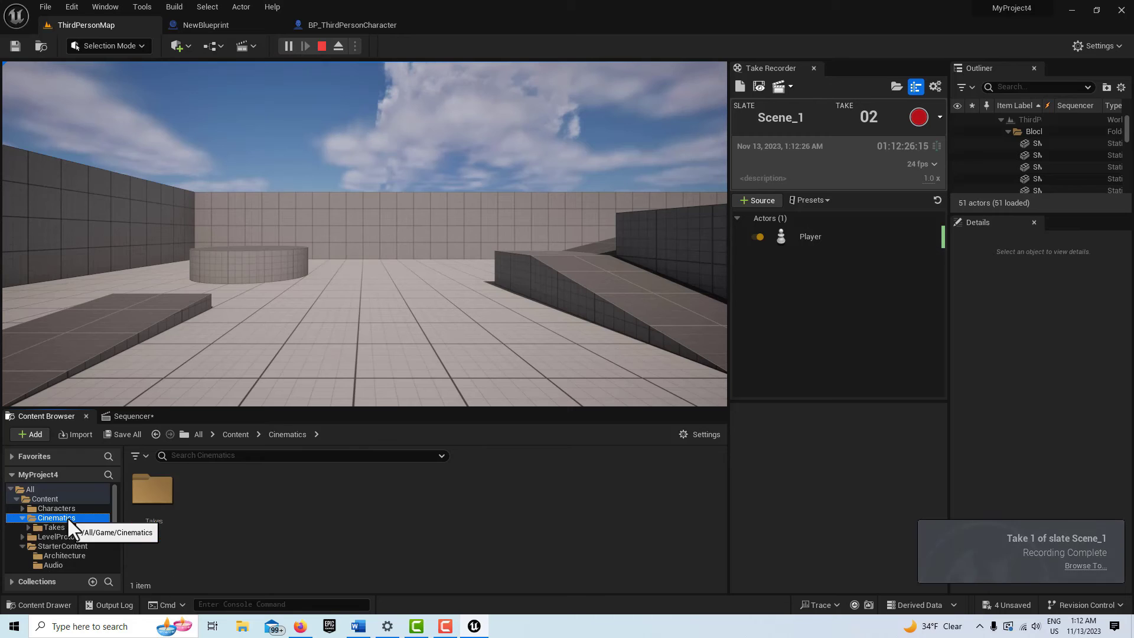
pyautogui.doubleClick(141, 491)
pyautogui.doubleClick(140, 492)
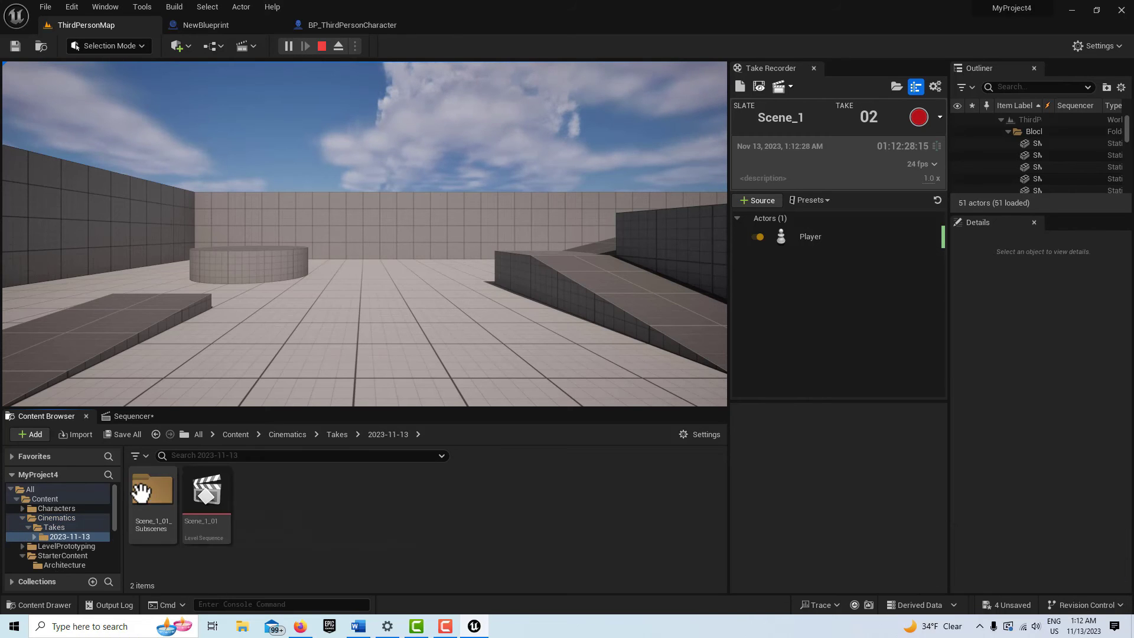
pyautogui.doubleClick(220, 490)
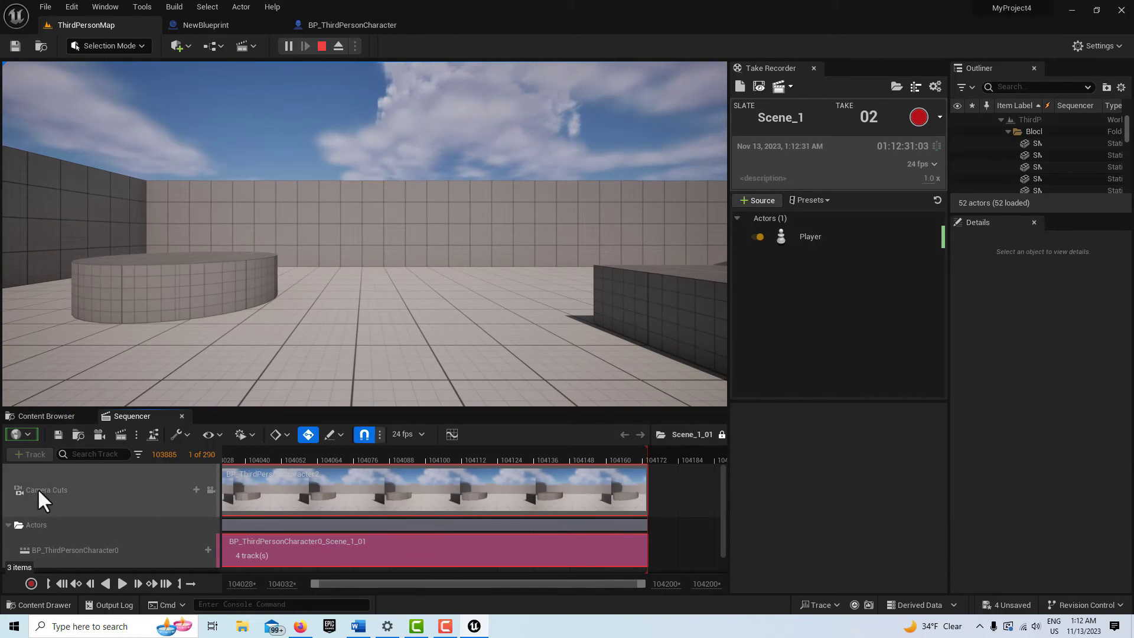
pyautogui.click(210, 491)
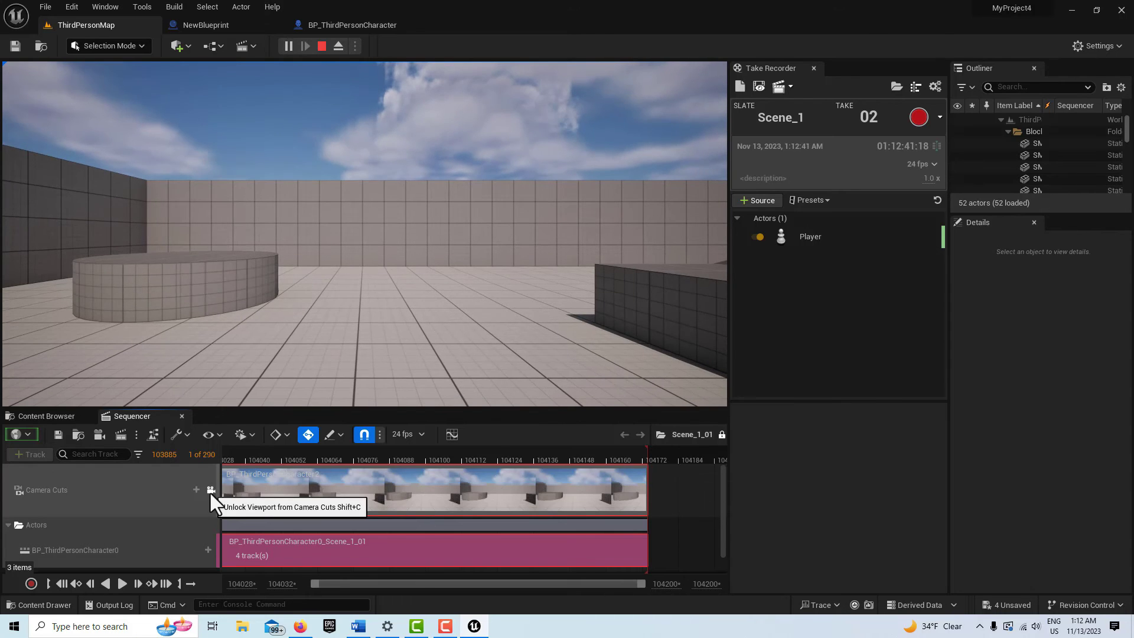
pyautogui.click(121, 583)
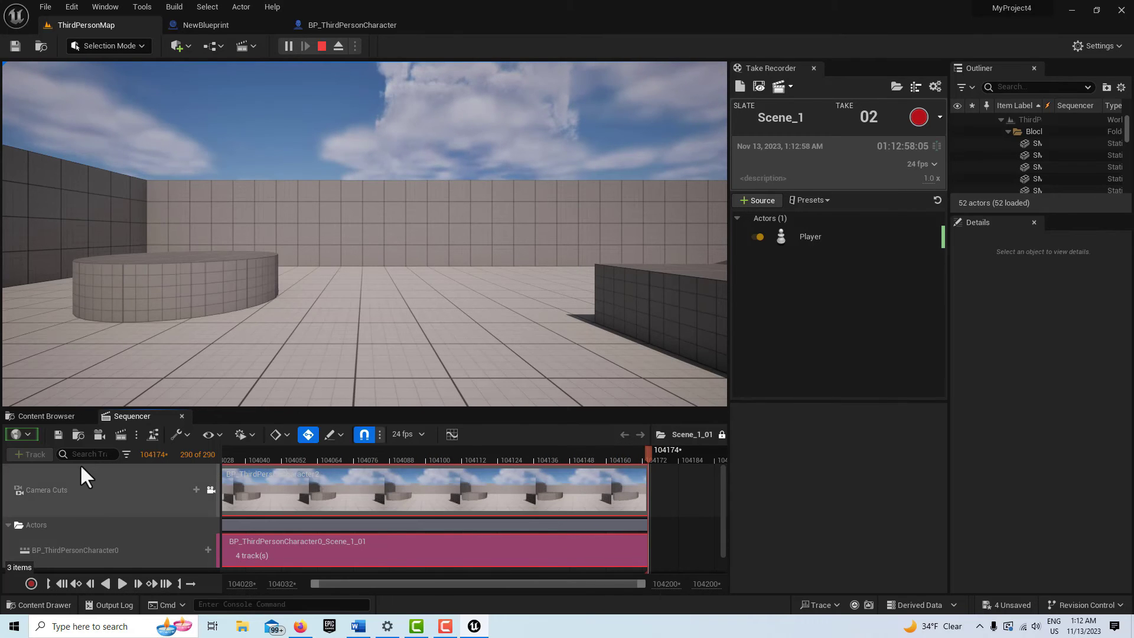
# View Scene_1_01's render settings, stop the running level, and replay the sequence from its first frame.
pyautogui.click(120, 434)
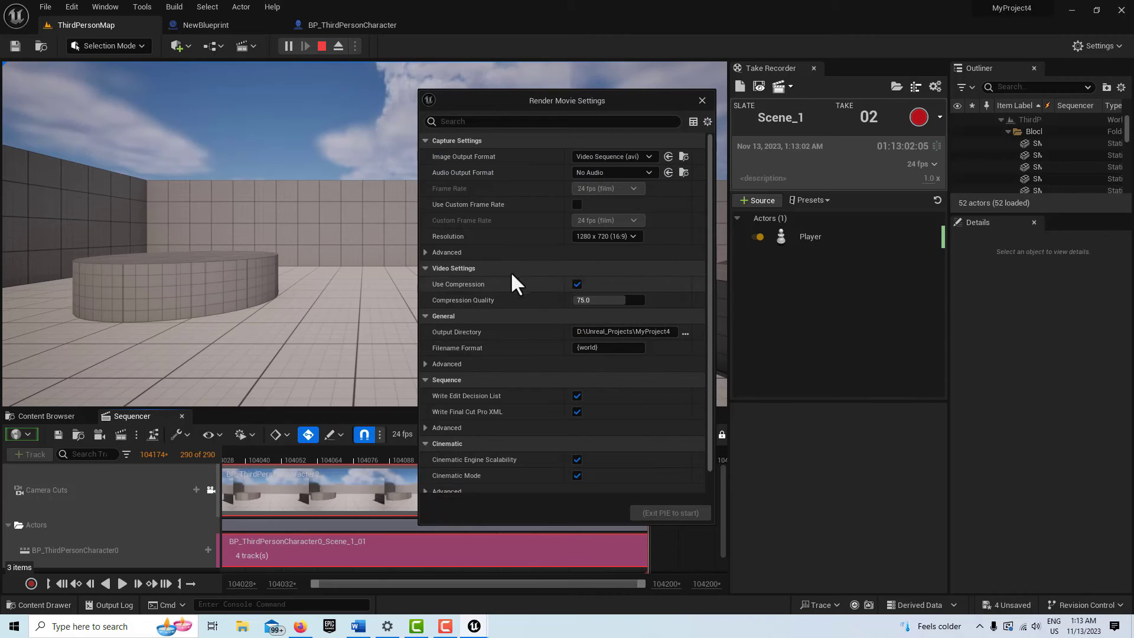
pyautogui.click(322, 47)
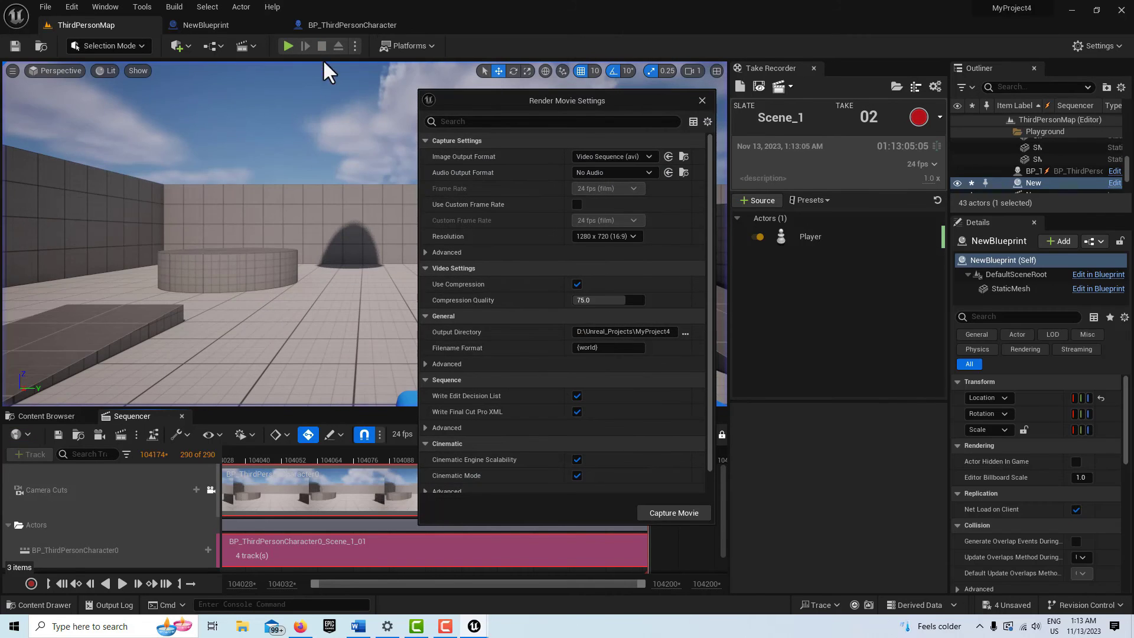
pyautogui.click(703, 100)
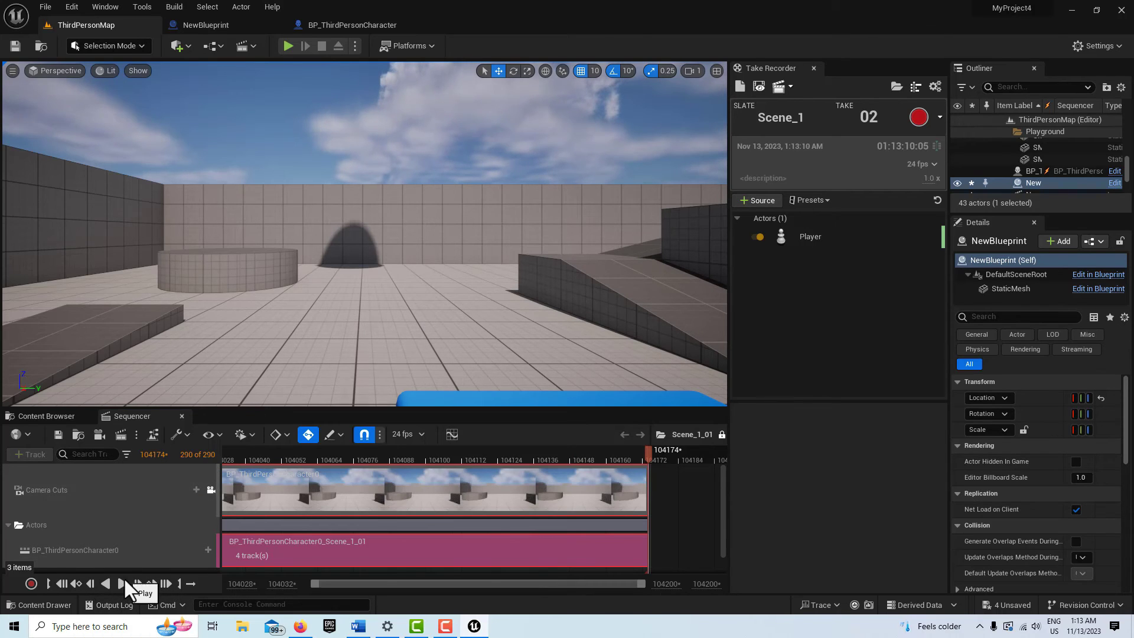
pyautogui.click(60, 584)
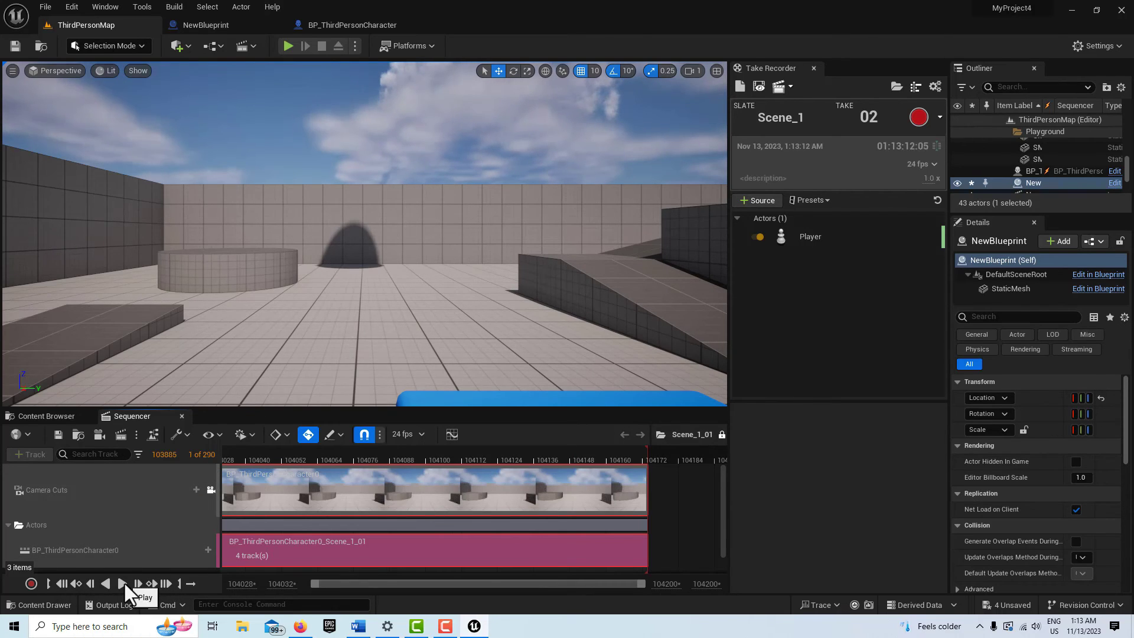
pyautogui.click(122, 582)
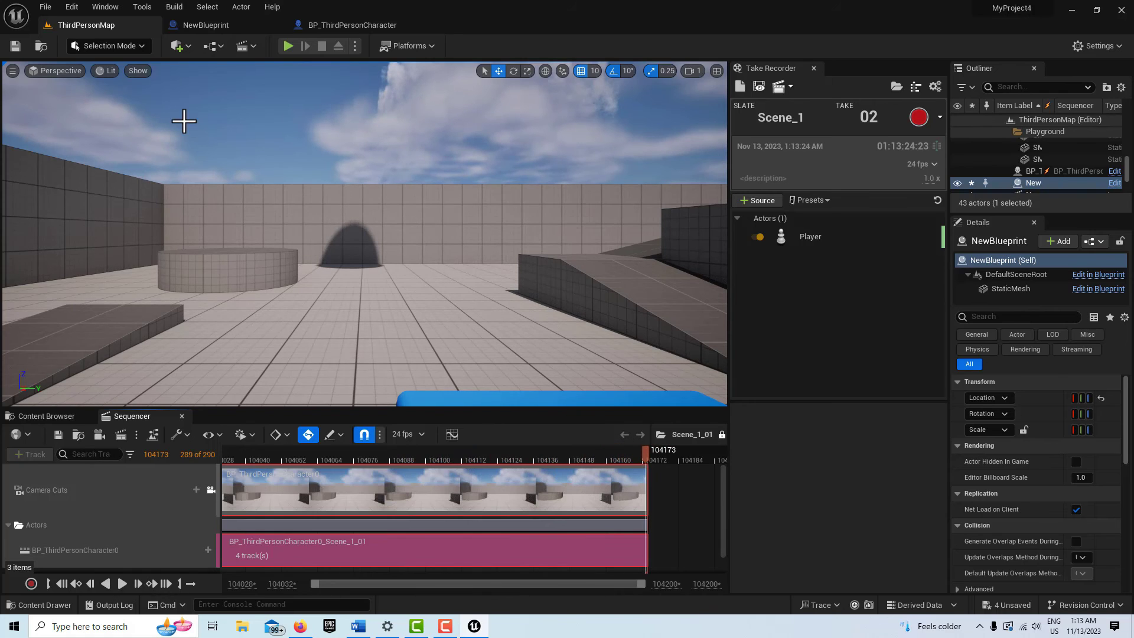
# Turn off Use Compression in the movie render settings and capture Scene_1_01 as an AVI without saving the modified assets.
pyautogui.click(121, 434)
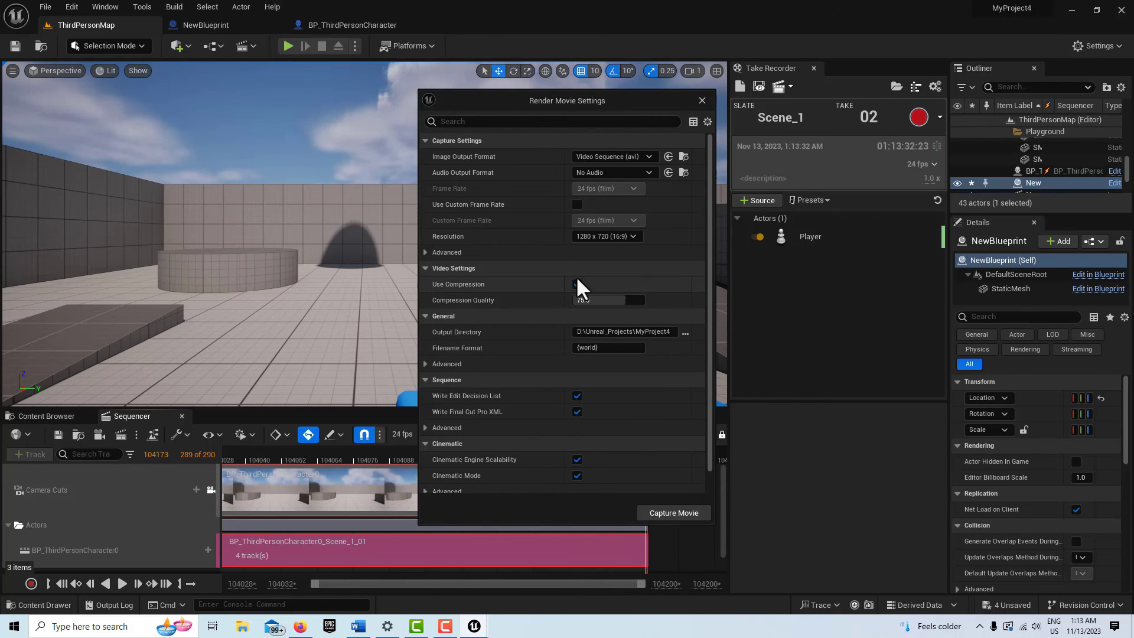
pyautogui.click(668, 513)
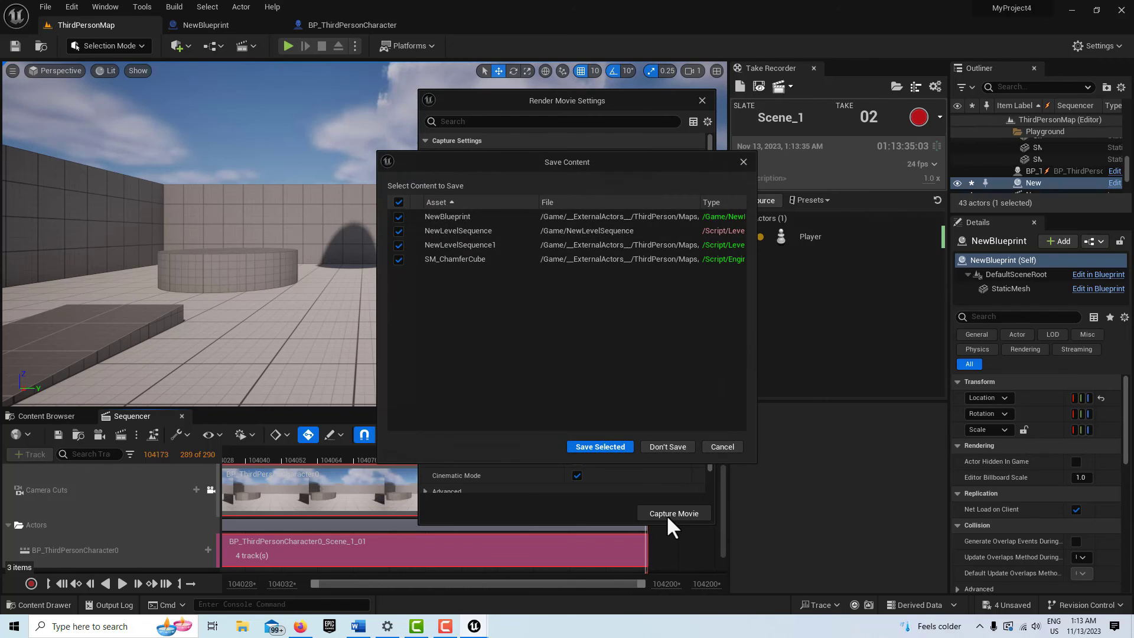
pyautogui.click(675, 449)
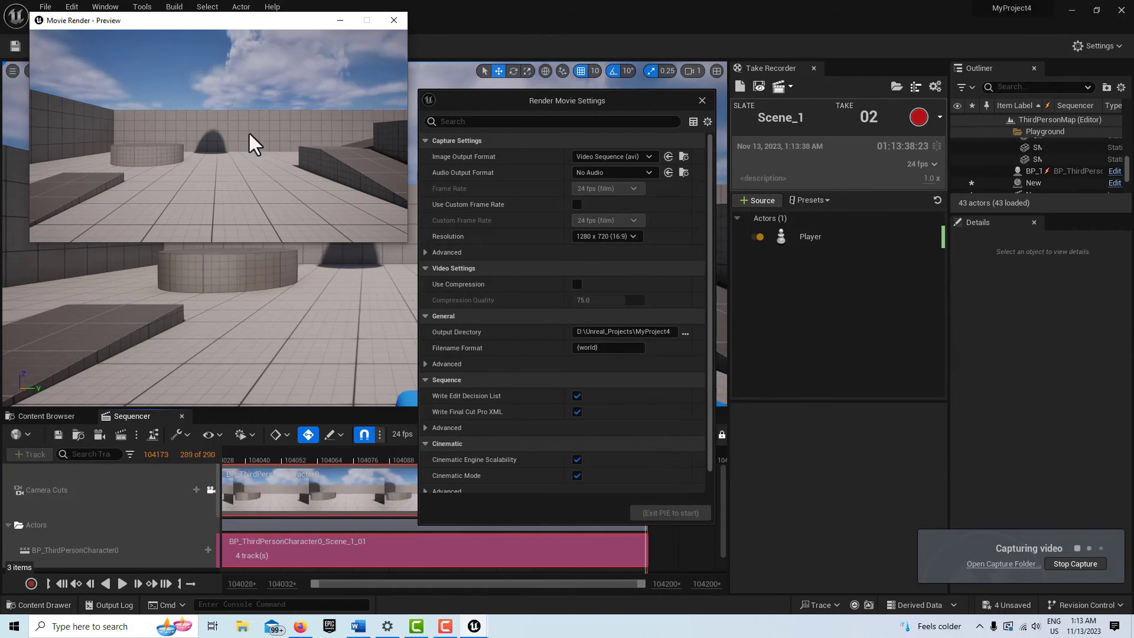